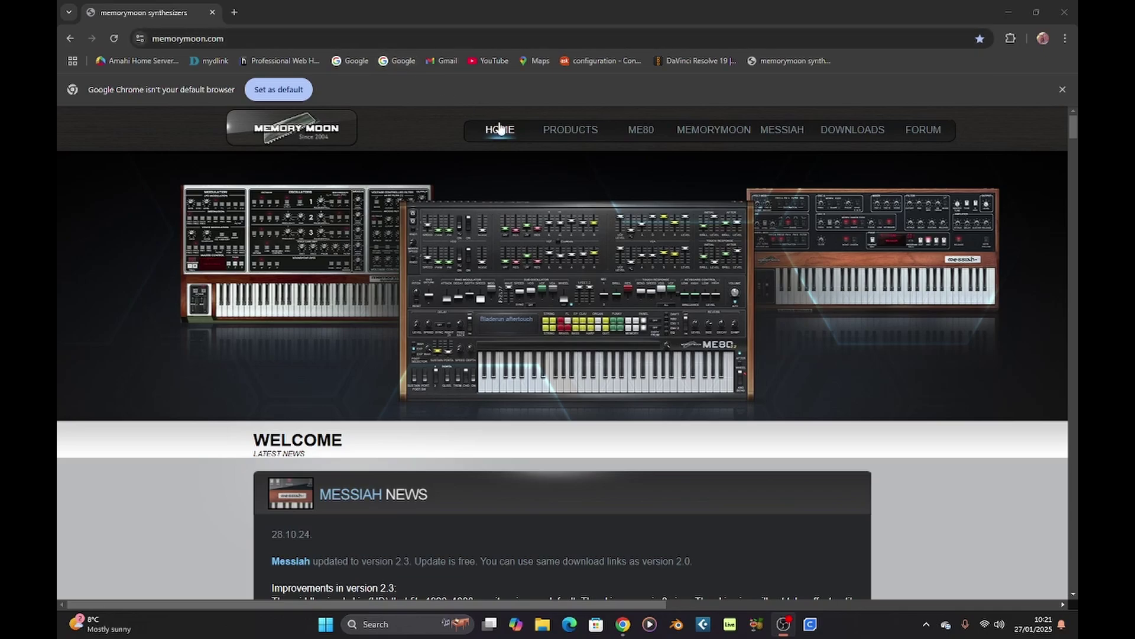
Step: Browse the Memorymoon Products page with its ME80, Memorymoon and Messiah listings
left_click(582, 133)
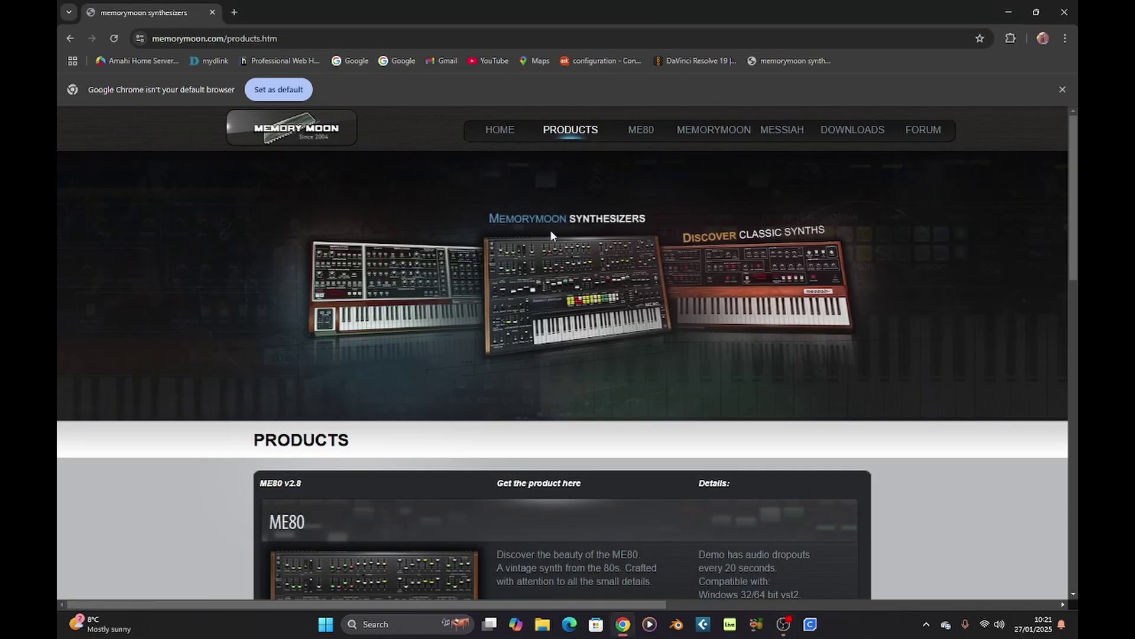
scroll(550, 235, "down", 13)
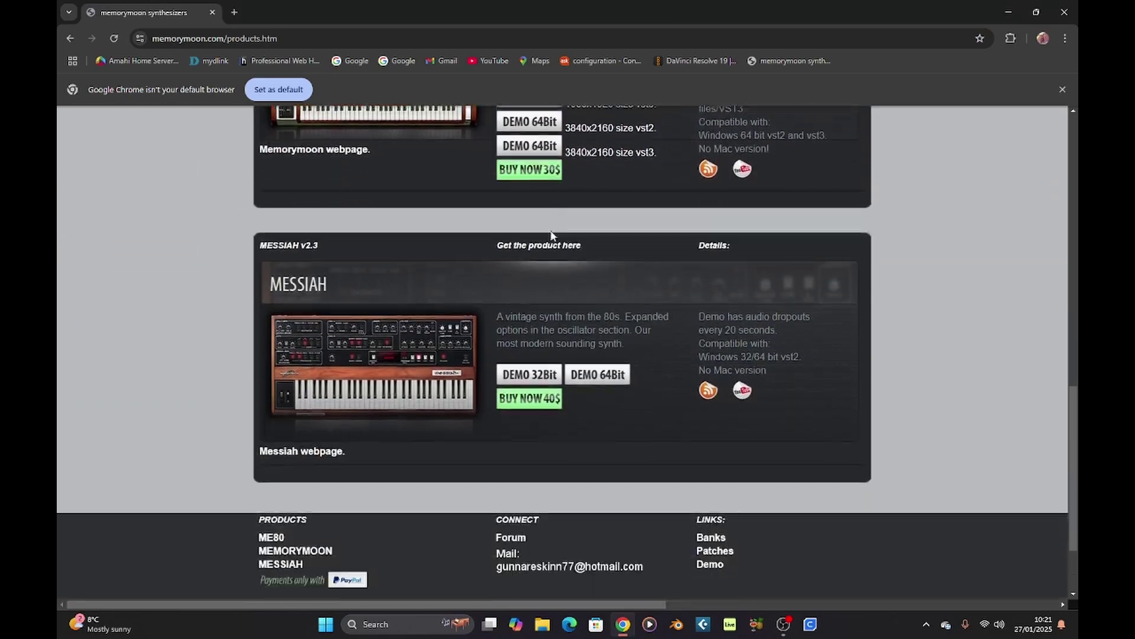
scroll(551, 234, "down", 2)
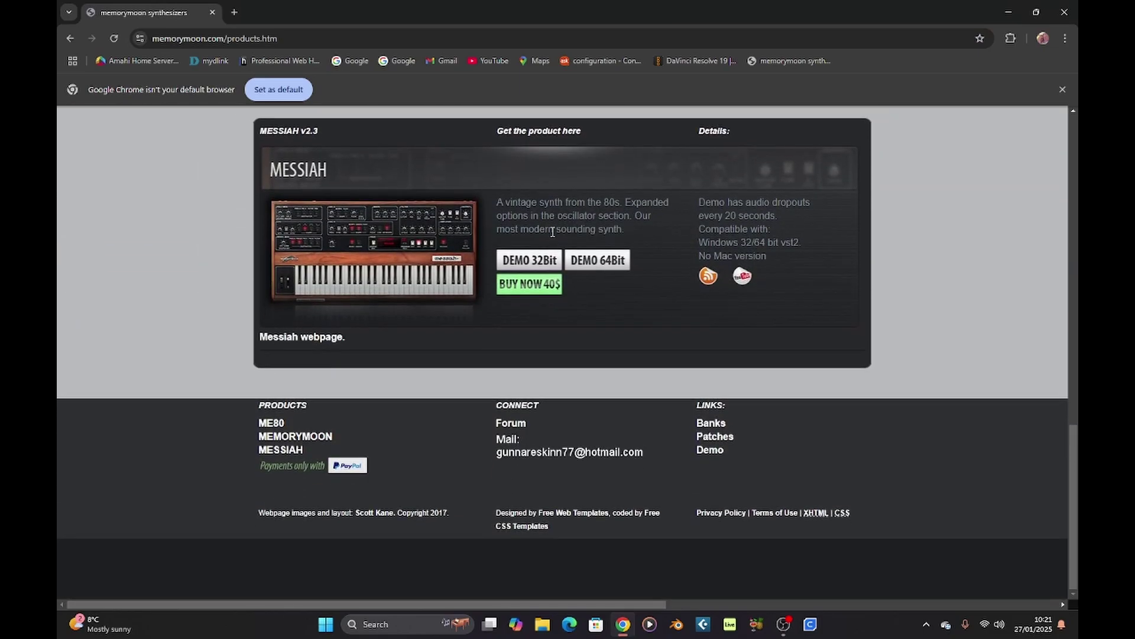
scroll(553, 231, "up", 15)
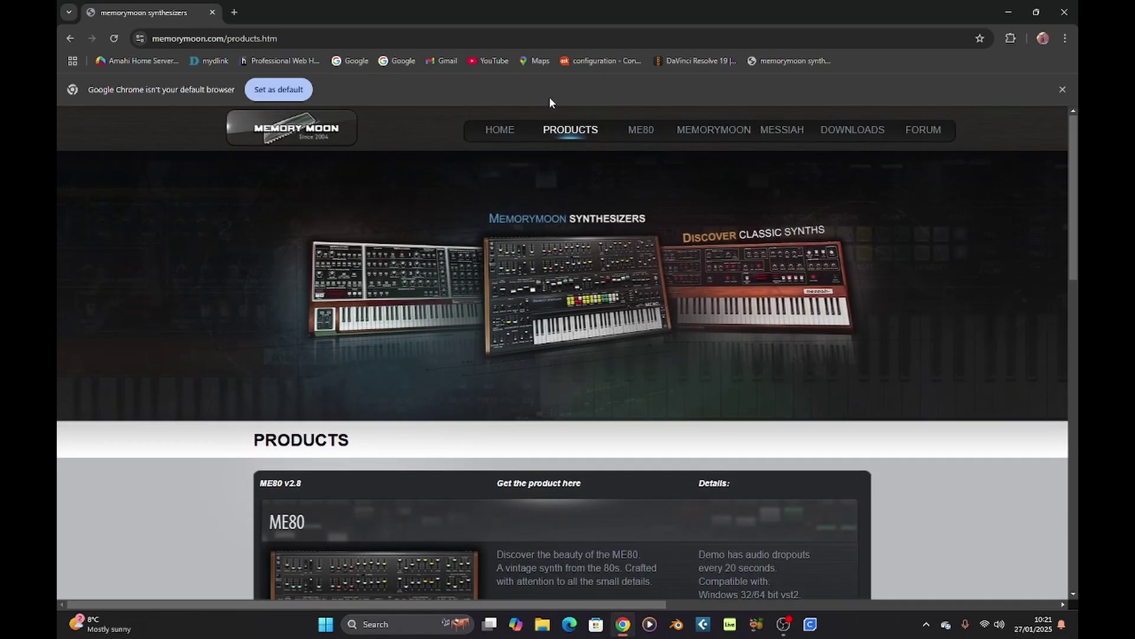
Step: On the Downloads page, download the MinimogueVA_64bit_vst3 dark zip and check the download history
left_click(846, 131)
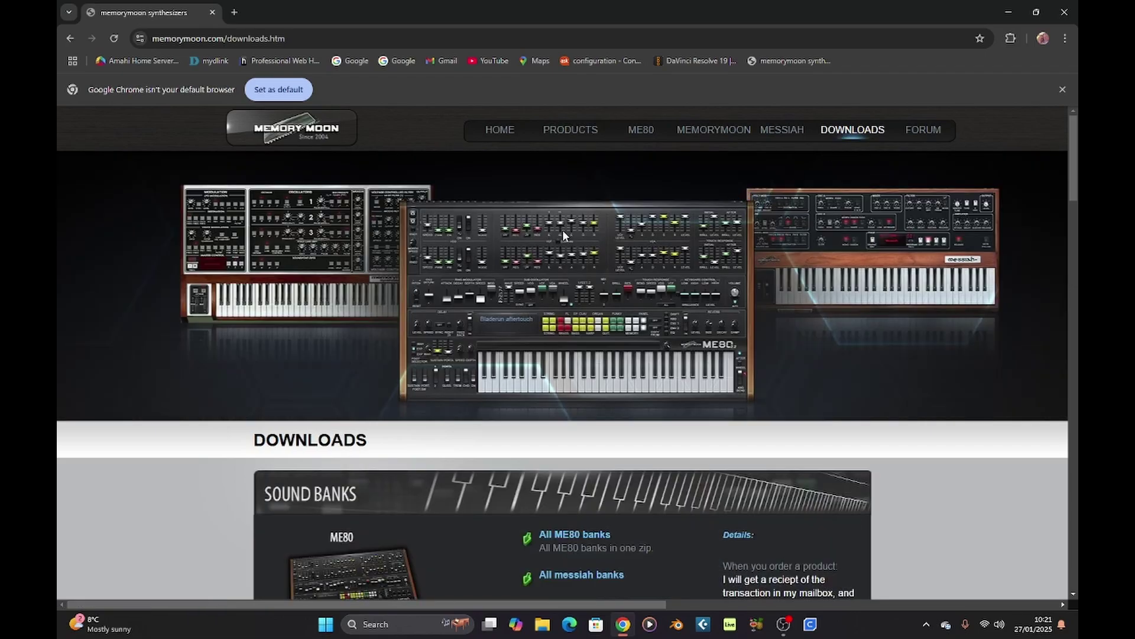
scroll(562, 230, "down", 6)
scroll(563, 229, "down", 18)
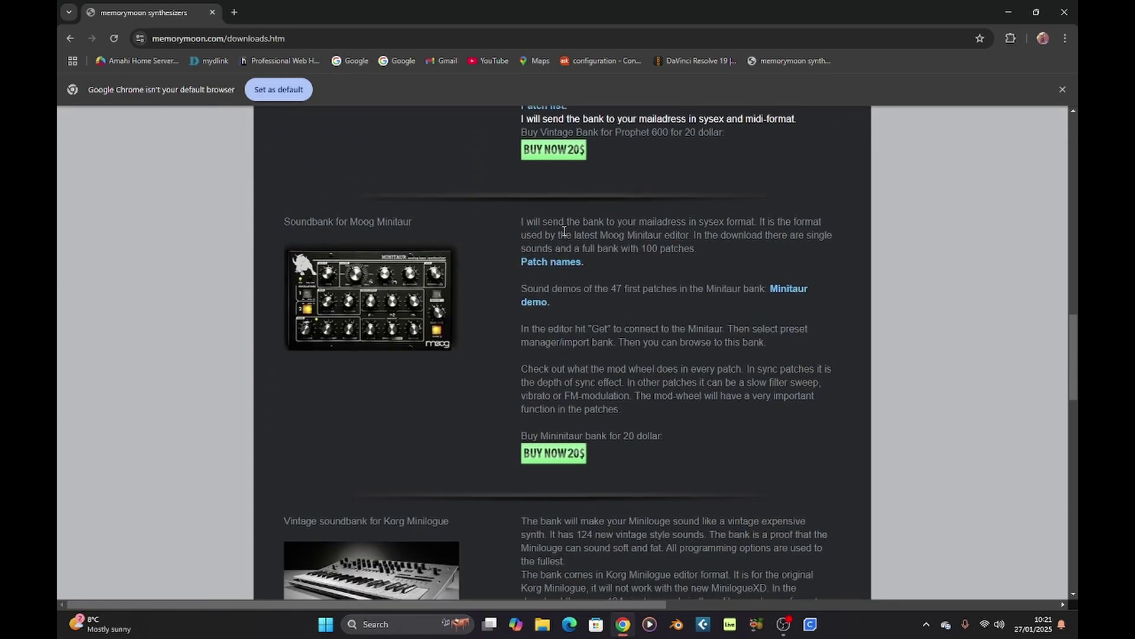
scroll(564, 231, "down", 15)
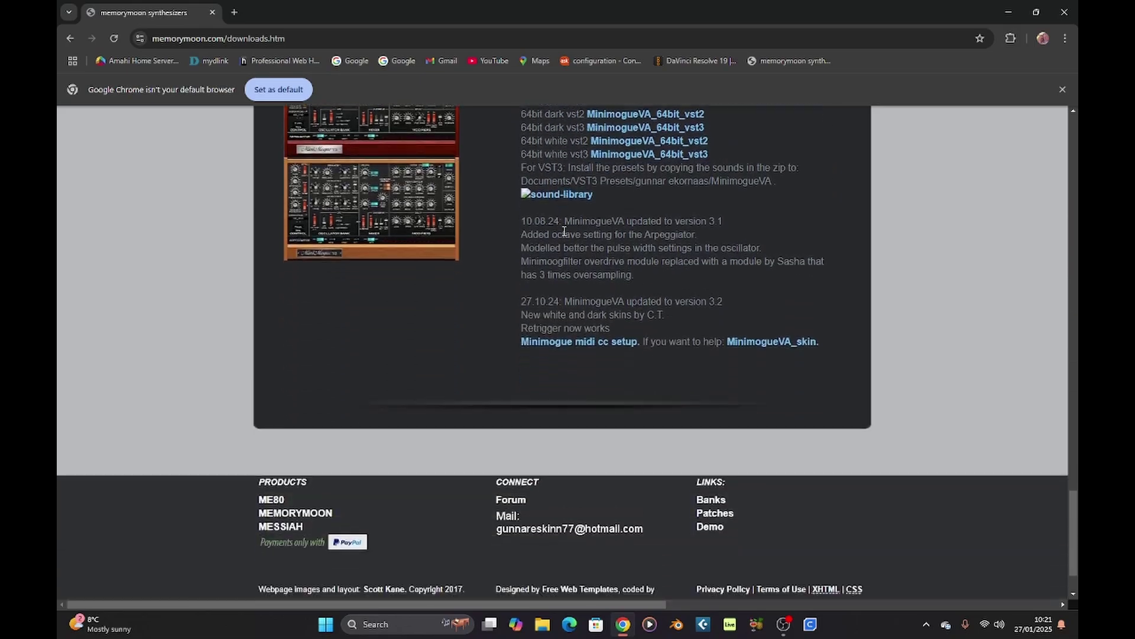
scroll(564, 231, "up", 2)
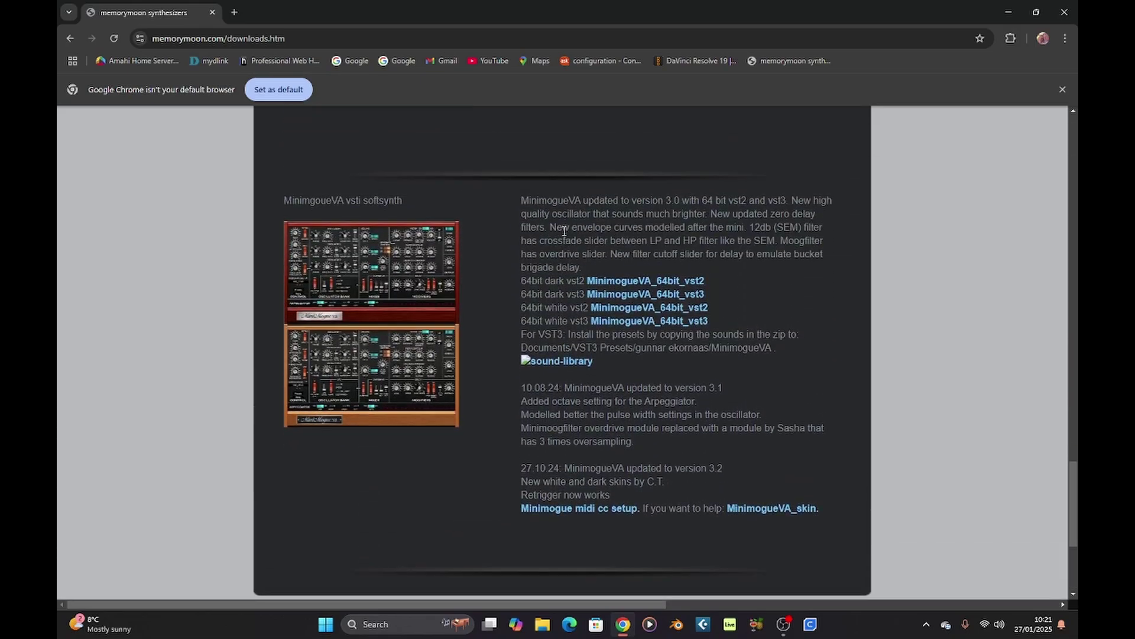
left_click(618, 295)
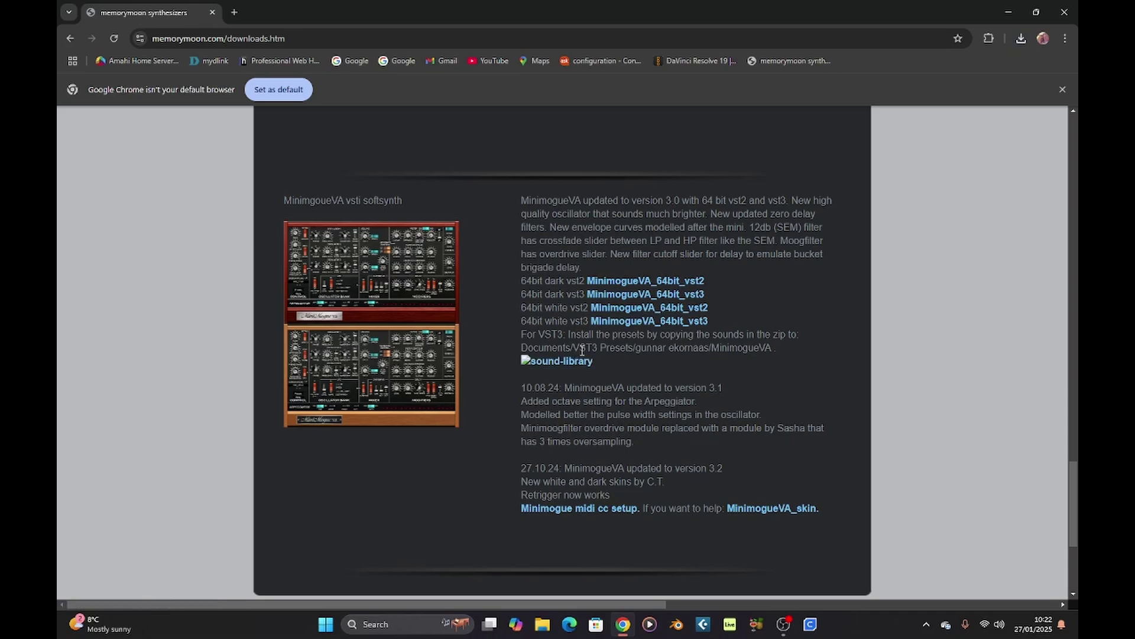
left_click(1022, 38)
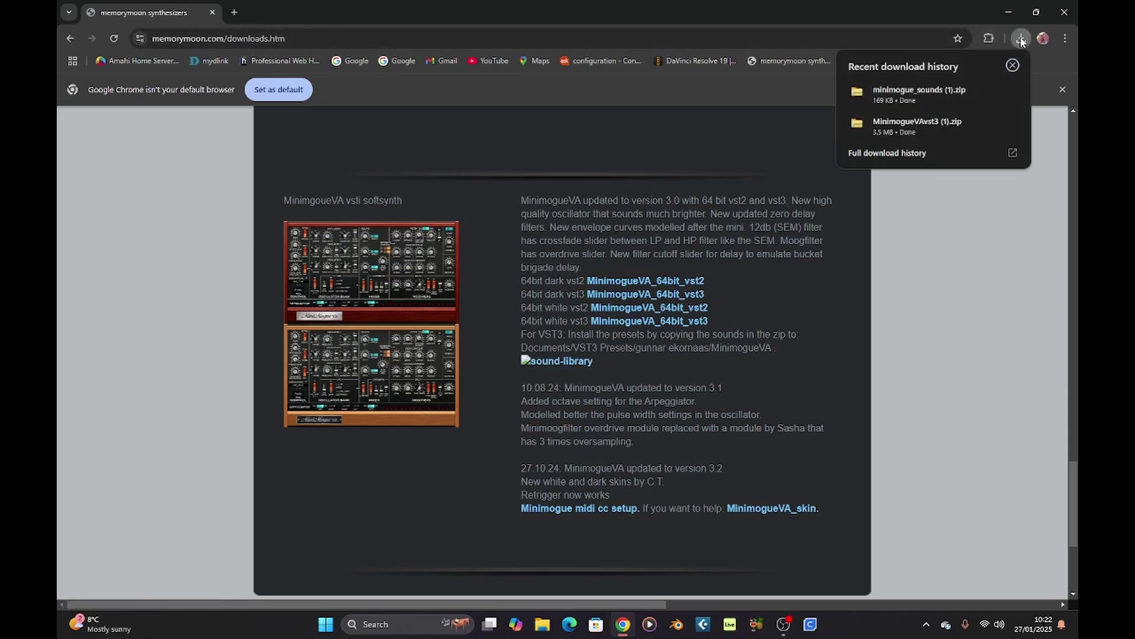
Step: Extract the MinimogueVAvst3 zip into the Downloads folder
left_click(1003, 303)
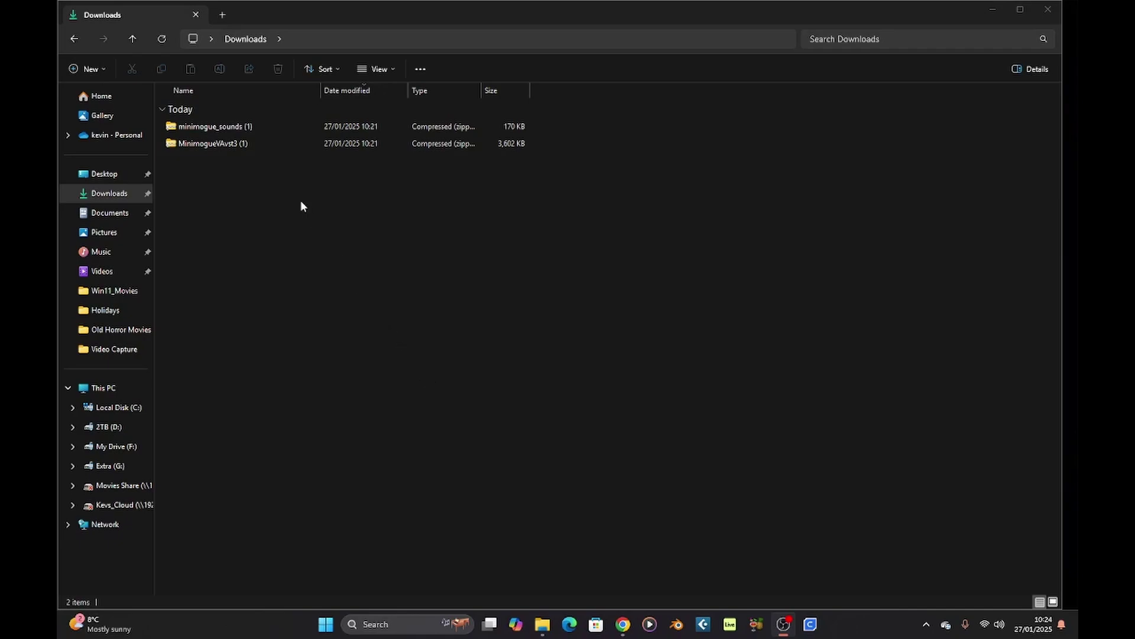
right_click(239, 147)
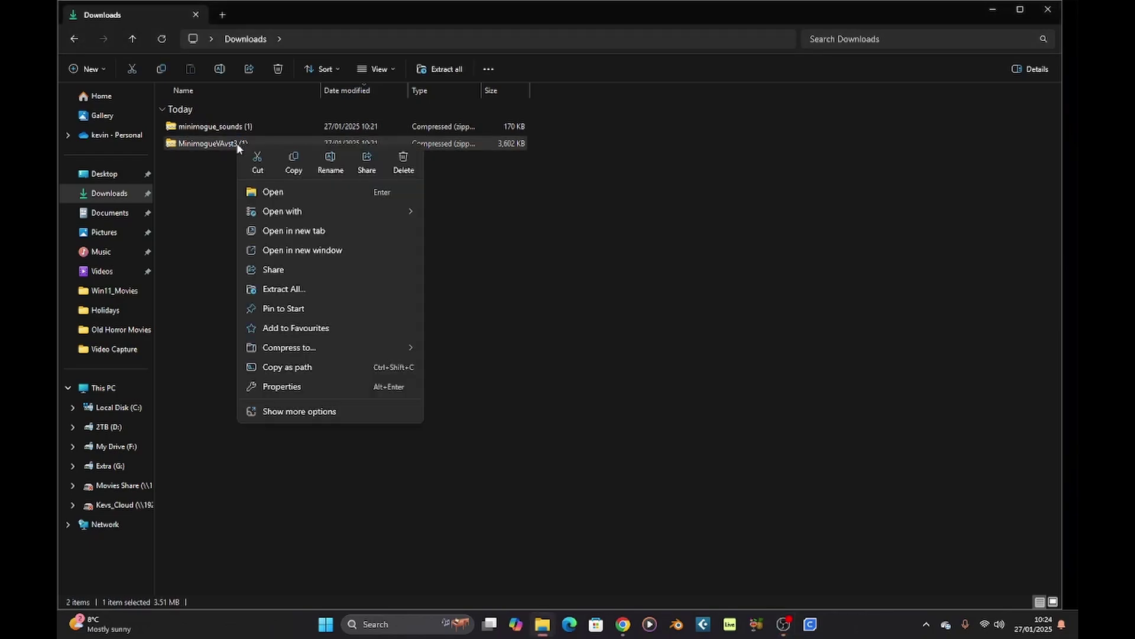
left_click(298, 289)
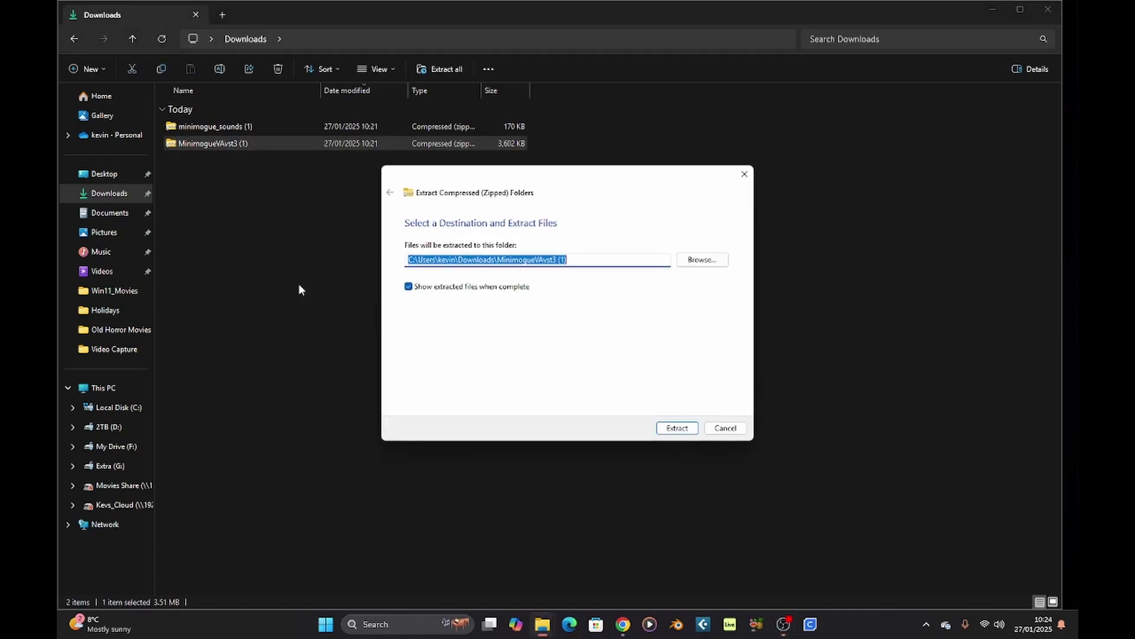
left_click(677, 427)
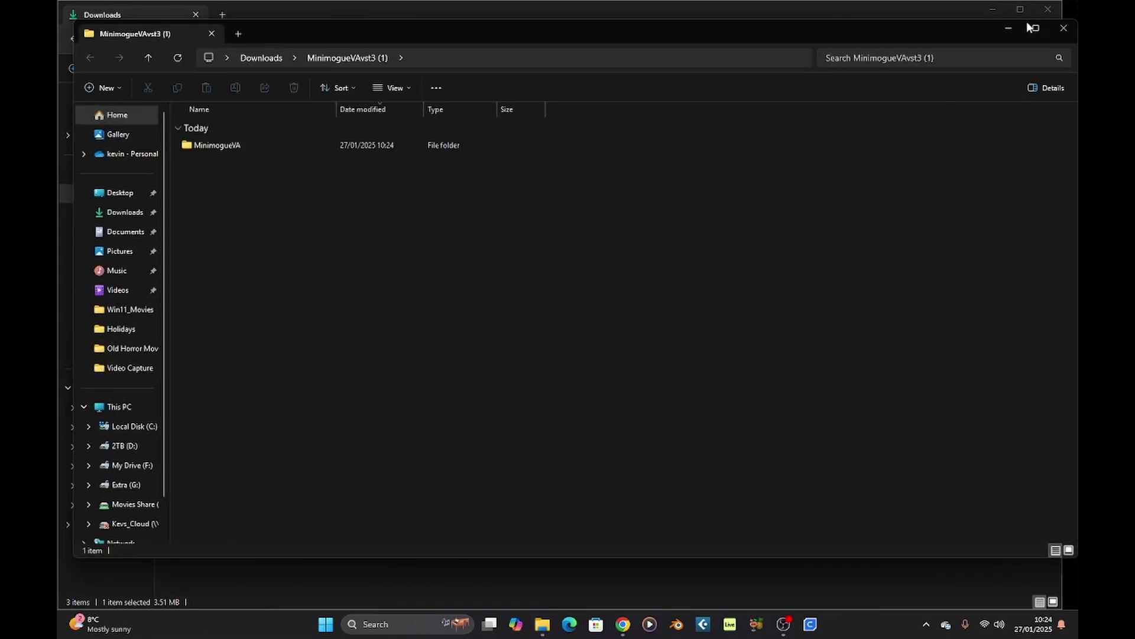
left_click(1065, 28)
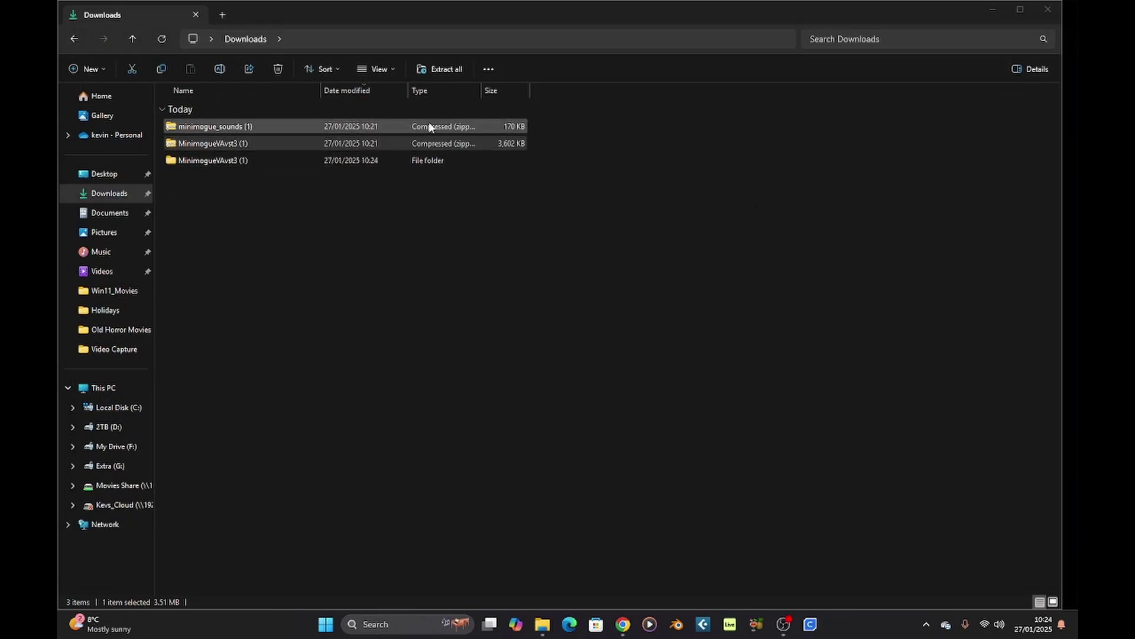
Step: Extract the minimogue_sounds zip into the Downloads folder
right_click(286, 127)
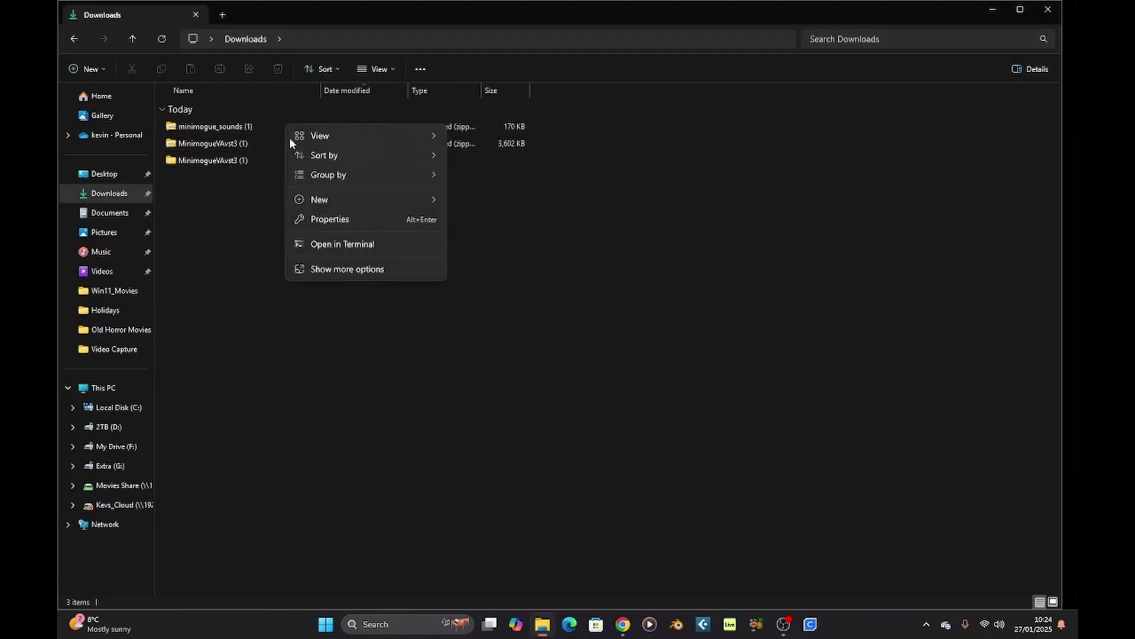
left_click(213, 126)
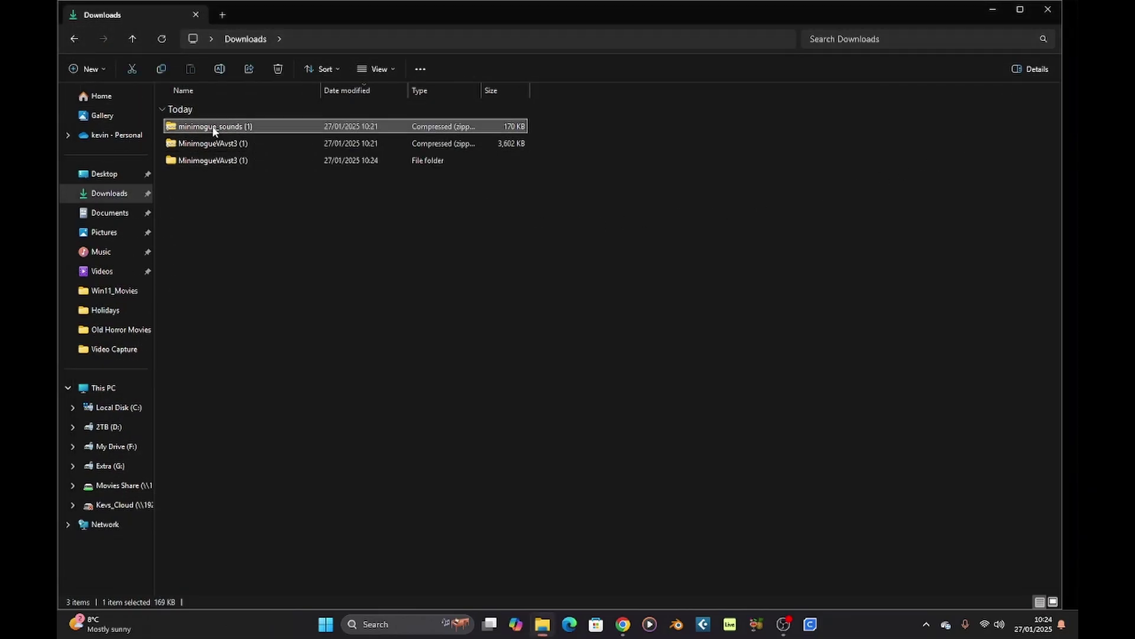
right_click(211, 126)
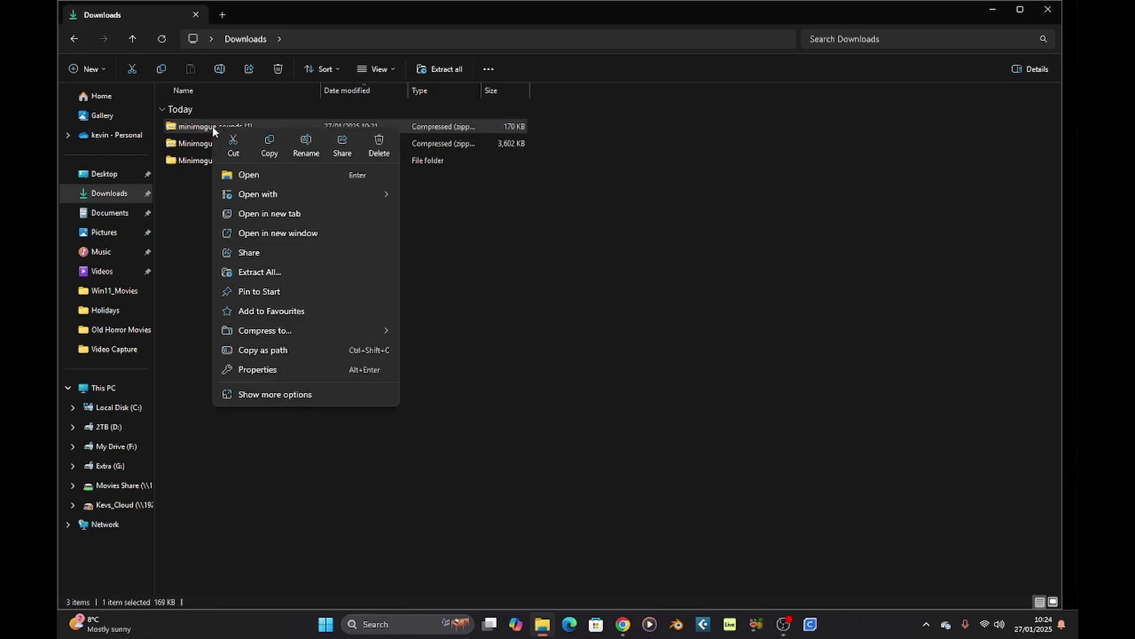
left_click(260, 275)
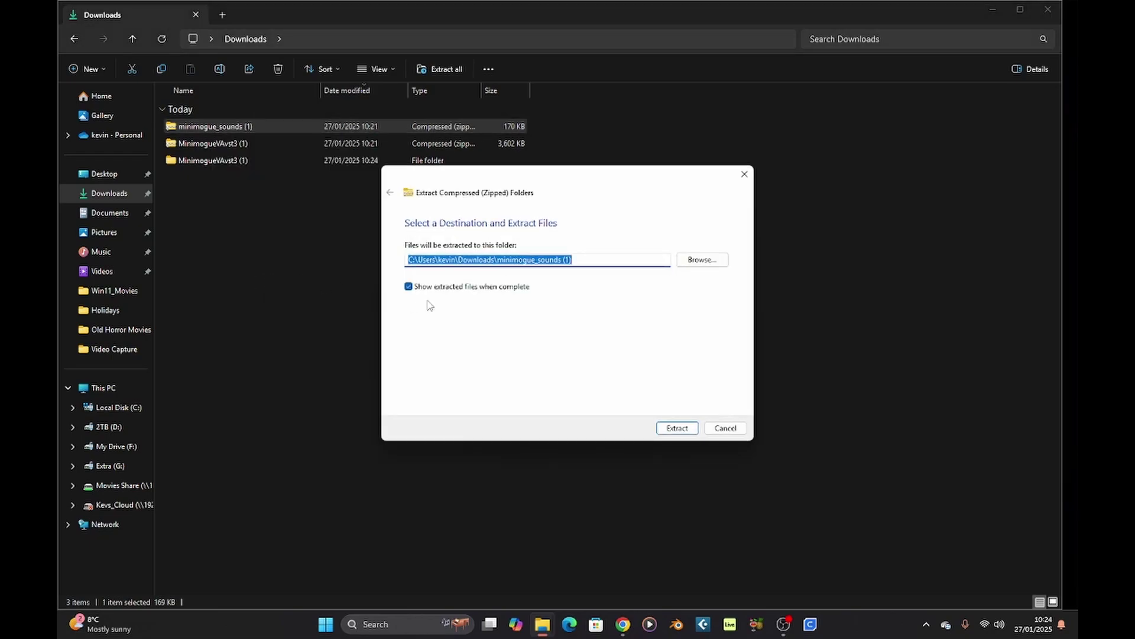
left_click(678, 428)
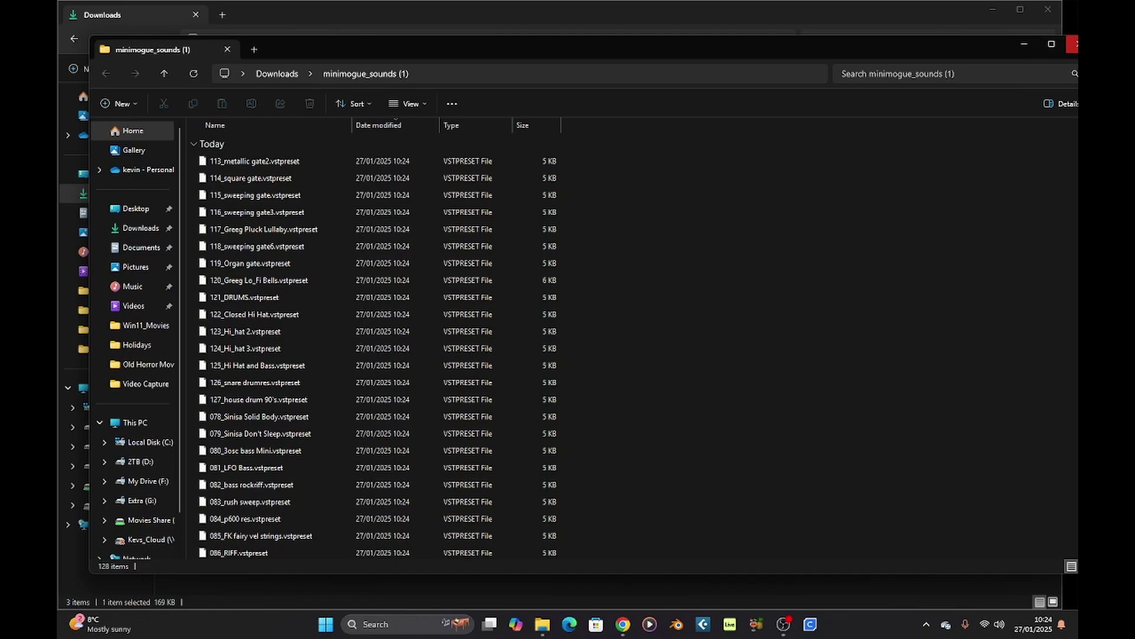
left_click(1073, 44)
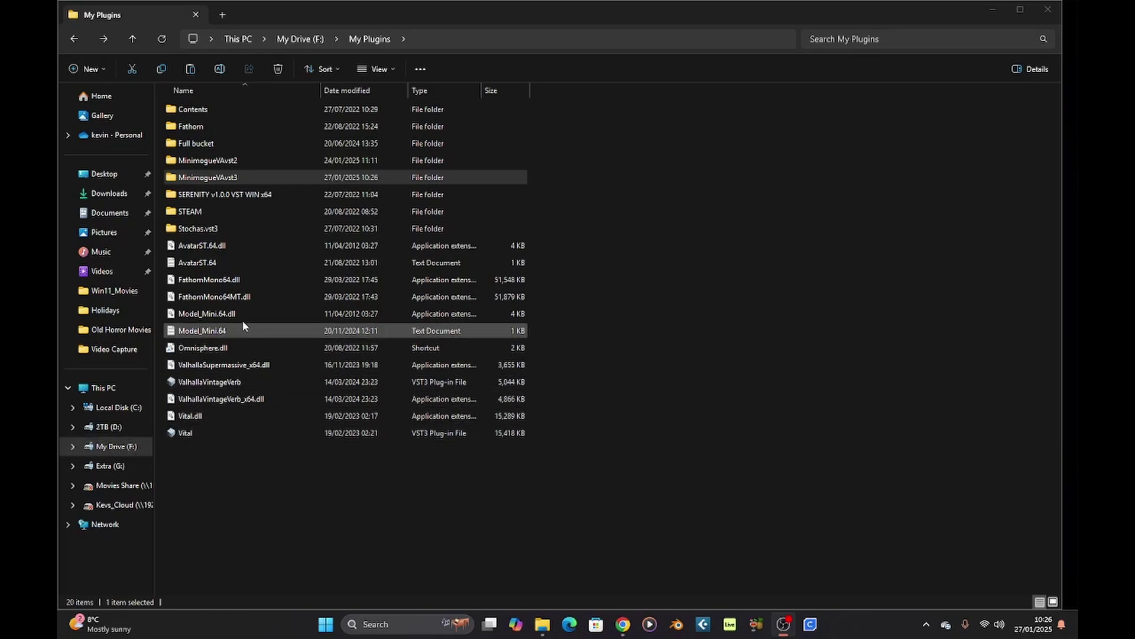
Step: Open My Plugins\MinimogueVAvst3, check minimogue_sounds, then open the MinimogueVA plug-in folder
left_click(236, 176)
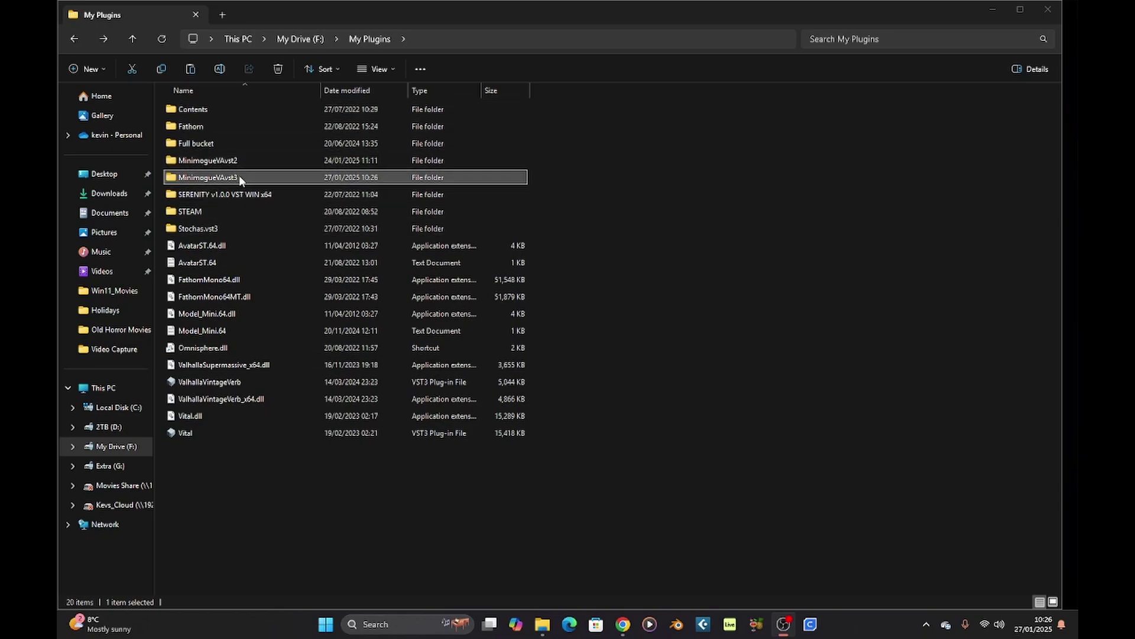
double_click(238, 176)
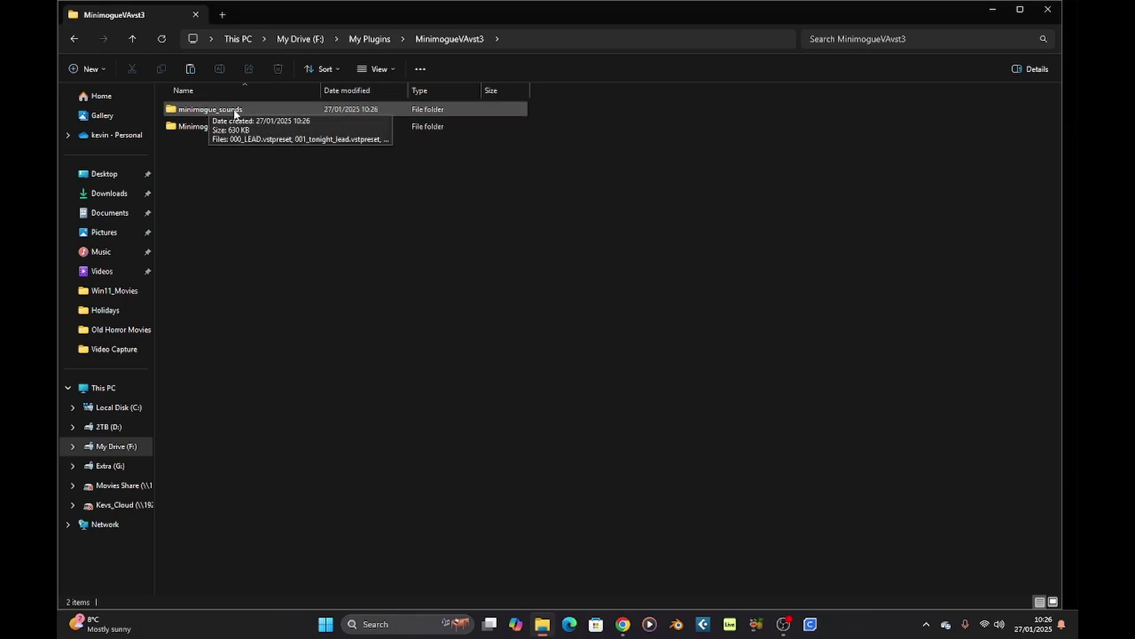
double_click(226, 111)
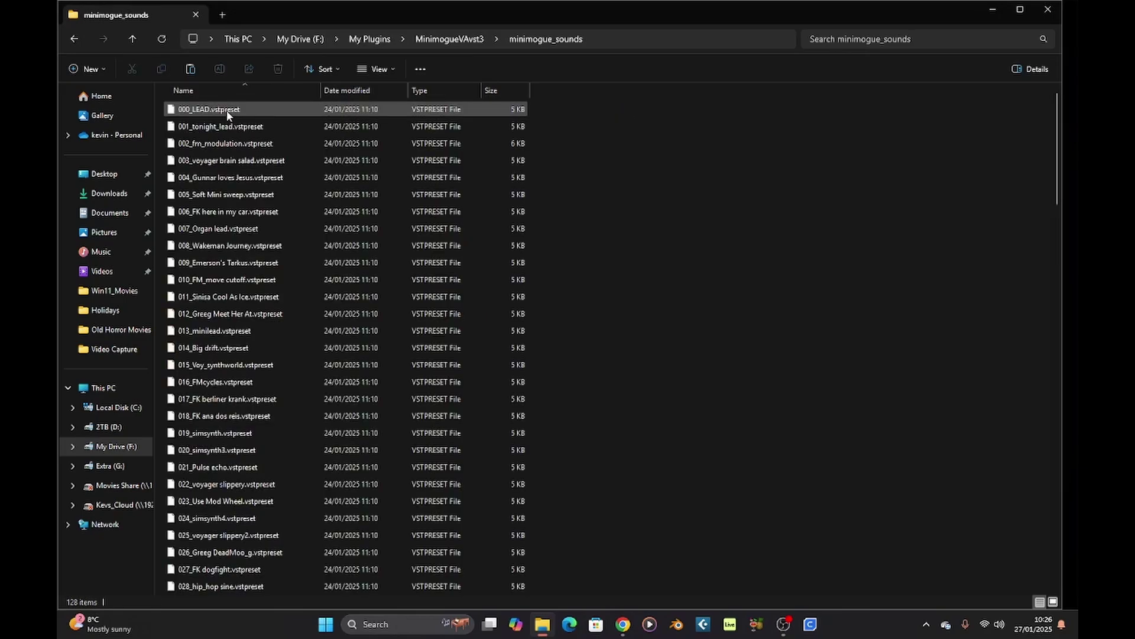
left_click(72, 39)
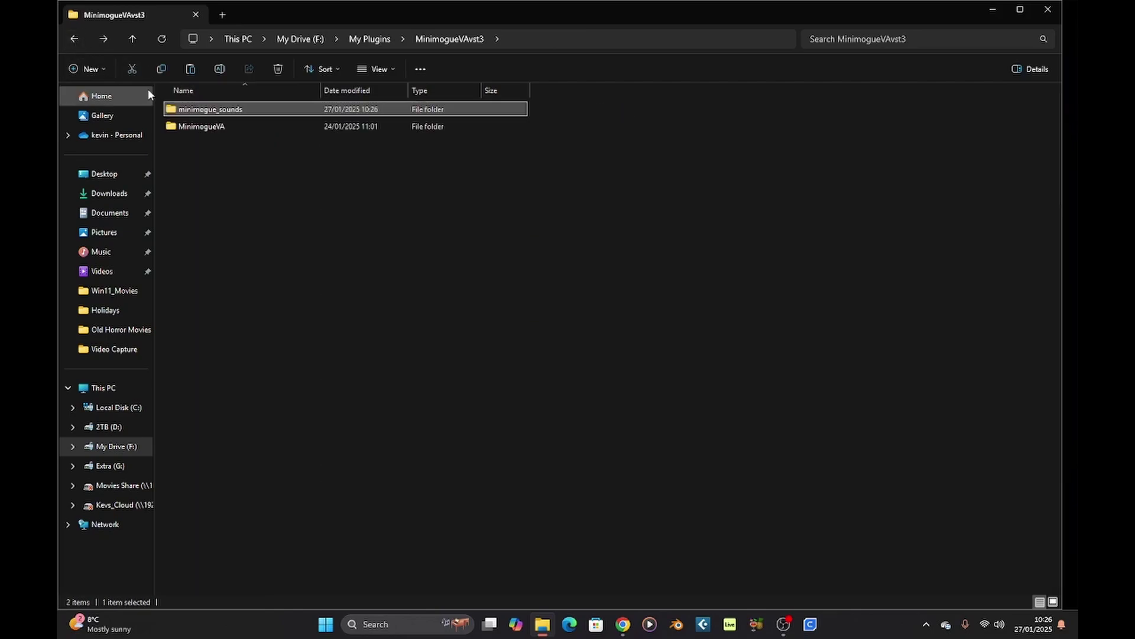
double_click(207, 126)
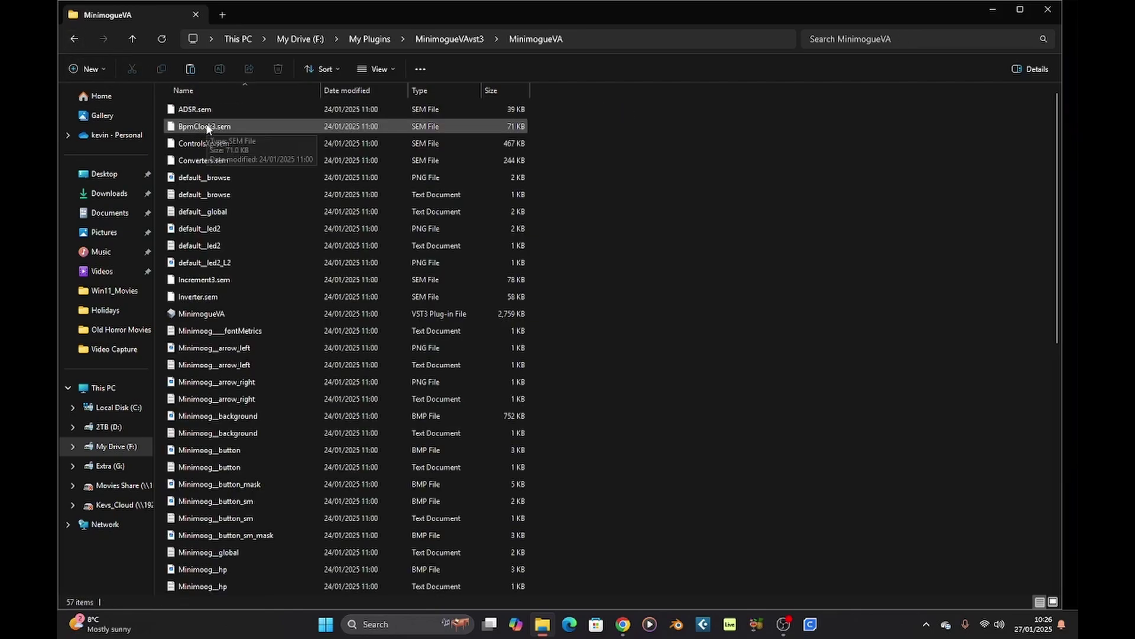
Step: In Live's Plug-Ins settings, set the custom VST plug-in folder to F:\My Plugins
left_click(76, 37)
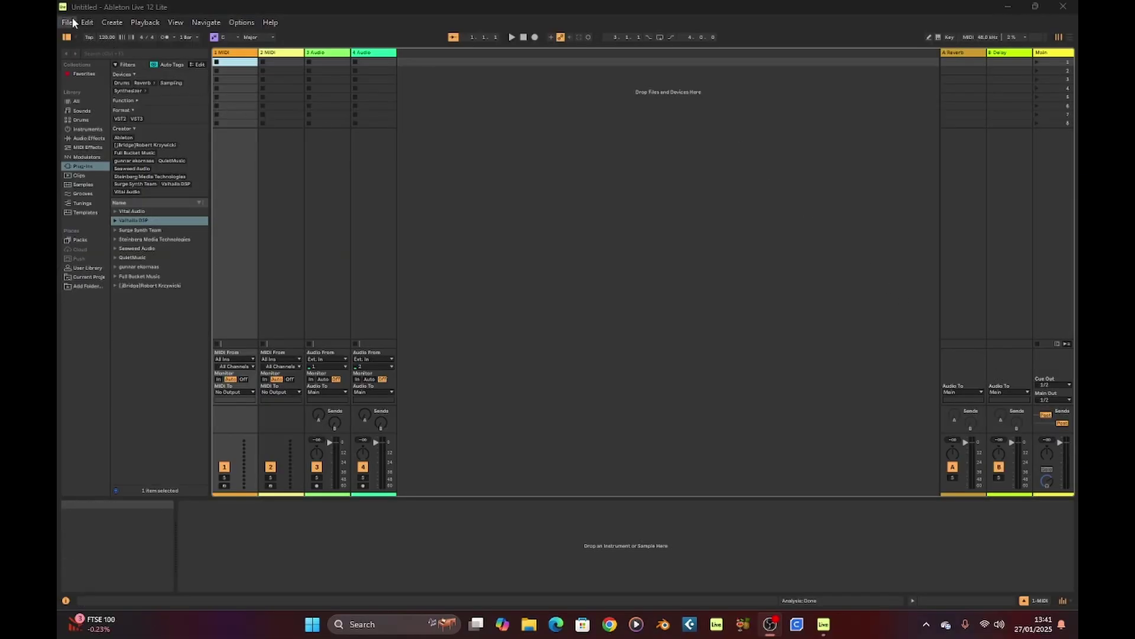
left_click(239, 22)
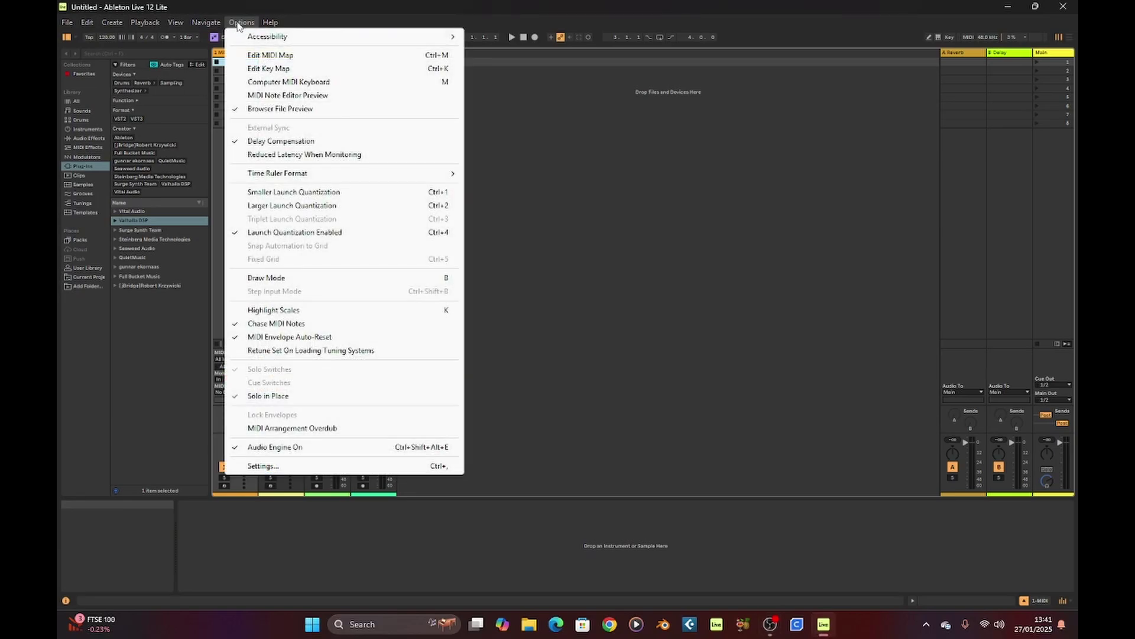
left_click(299, 466)
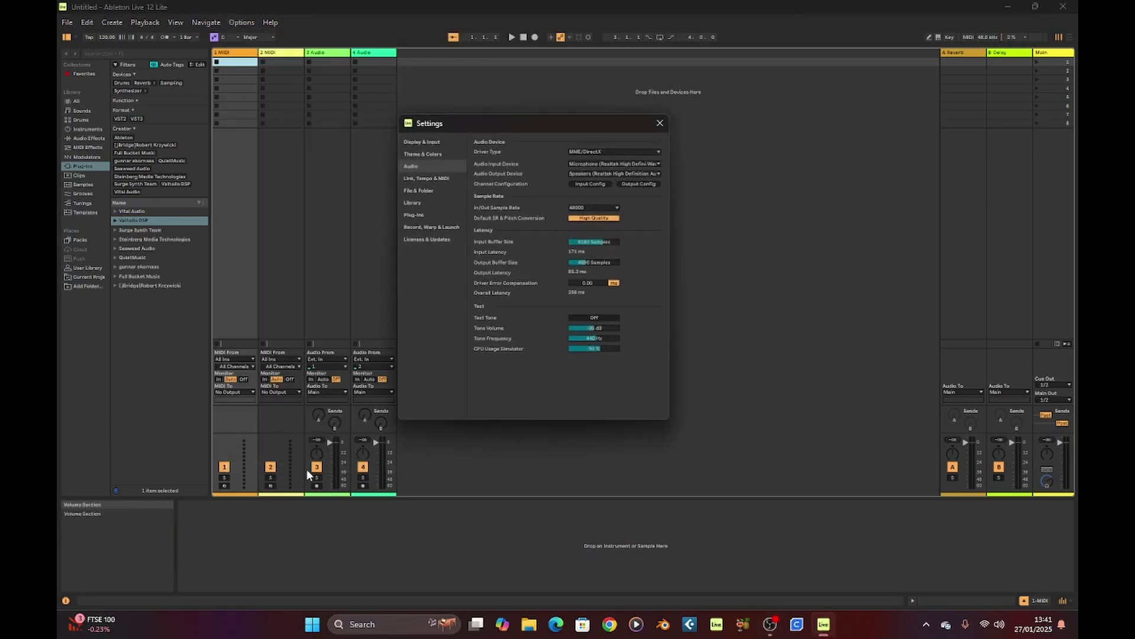
left_click(419, 215)
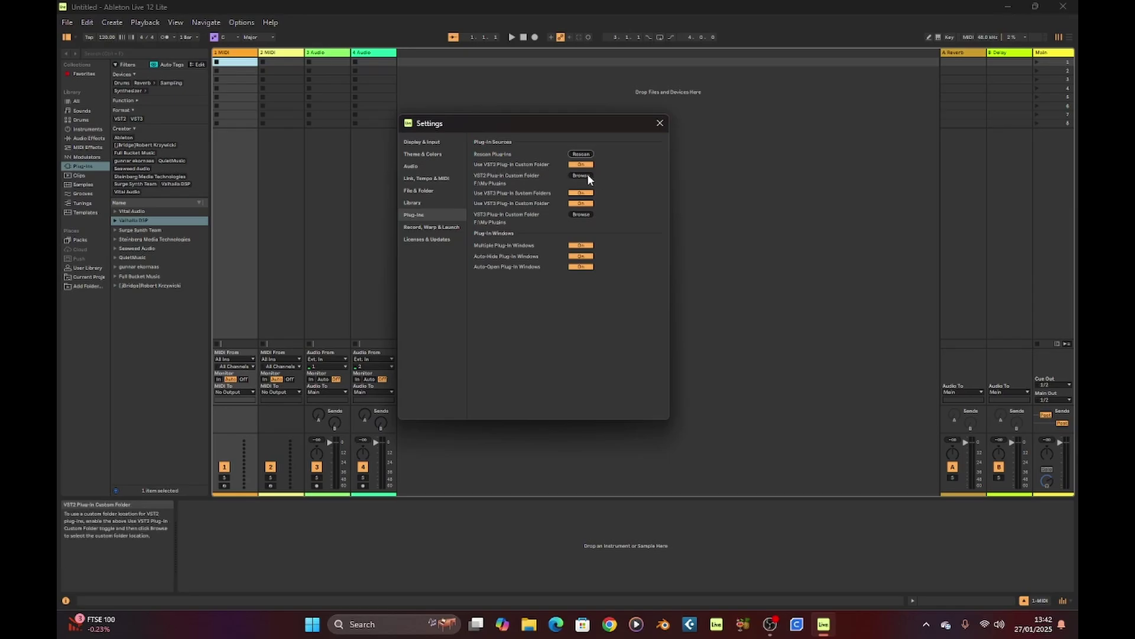
left_click(582, 175)
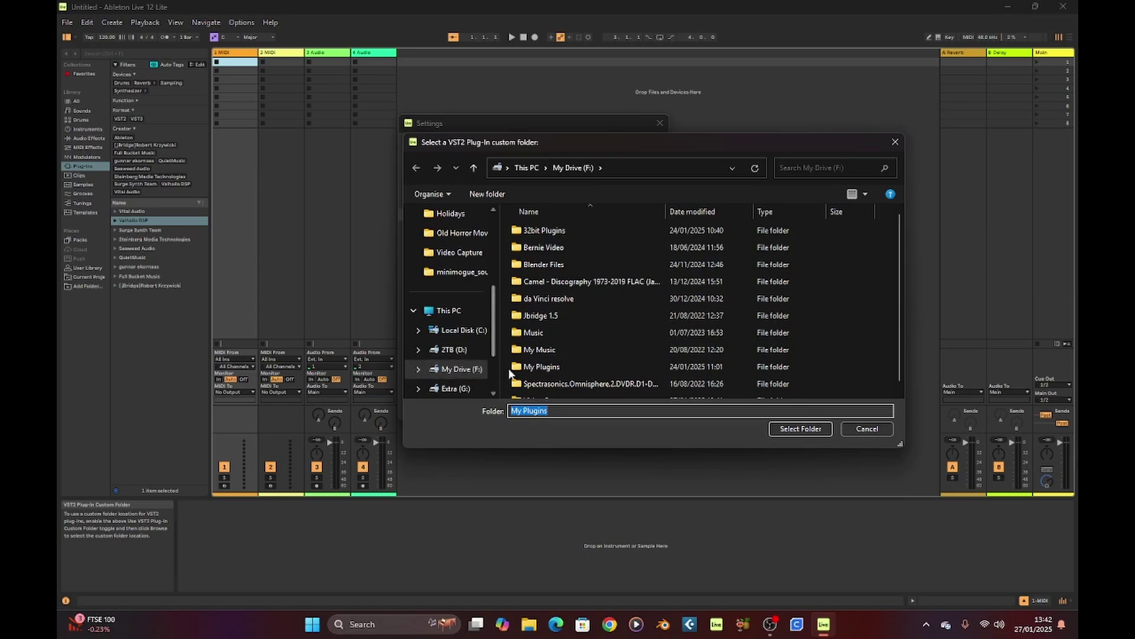
left_click(830, 431)
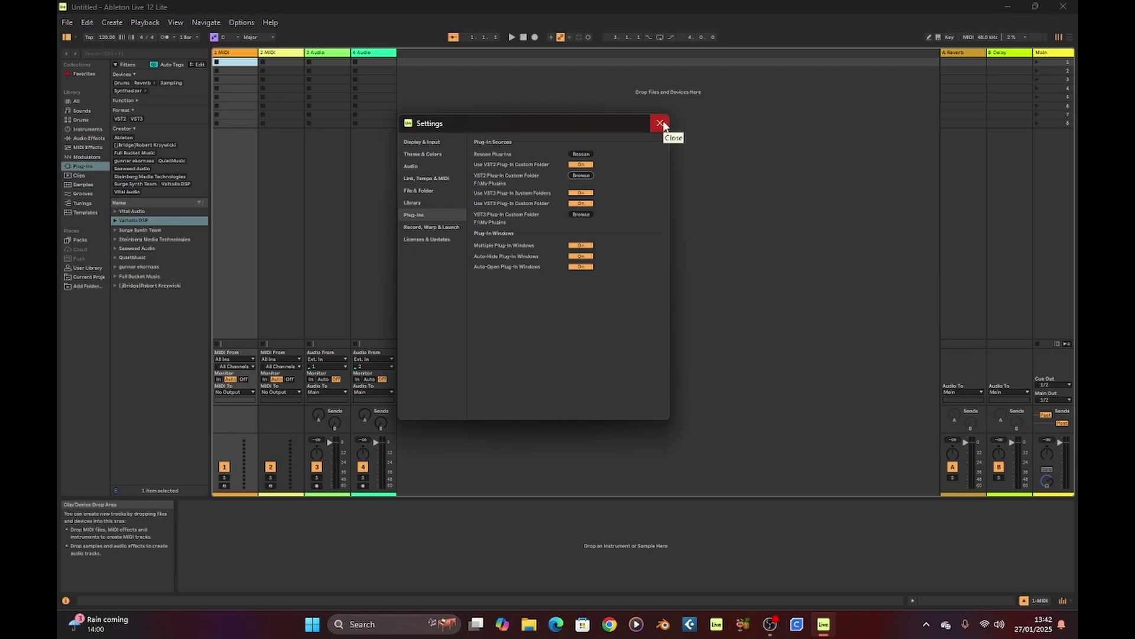
Step: Close Settings and expand the developer's folder to show MinimogueVA in the Plug-Ins browser
left_click(661, 123)
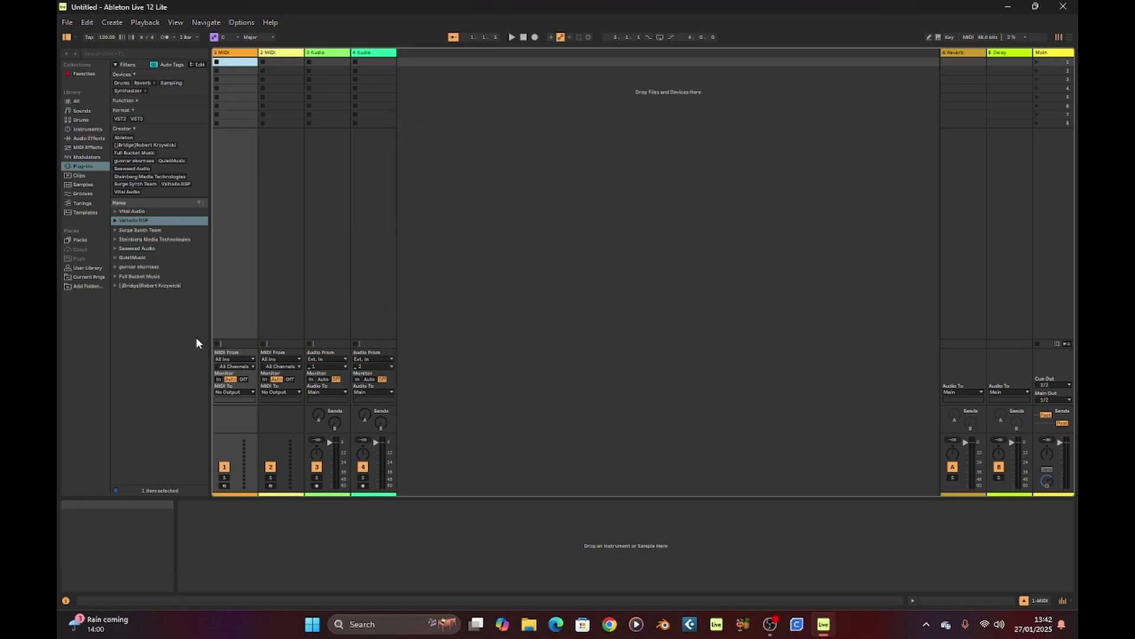
left_click(114, 267)
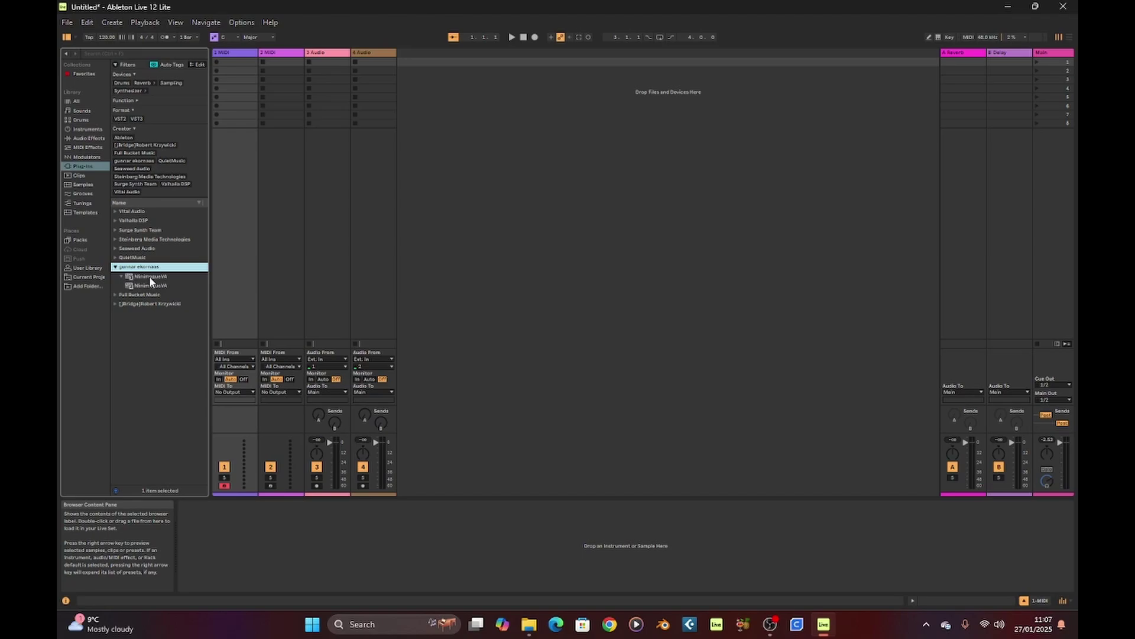
Step: Put MinimogueVA on track 1, load its 002_fm_modulation preset from disk, then close the window
left_click(149, 276)
double_click(149, 276)
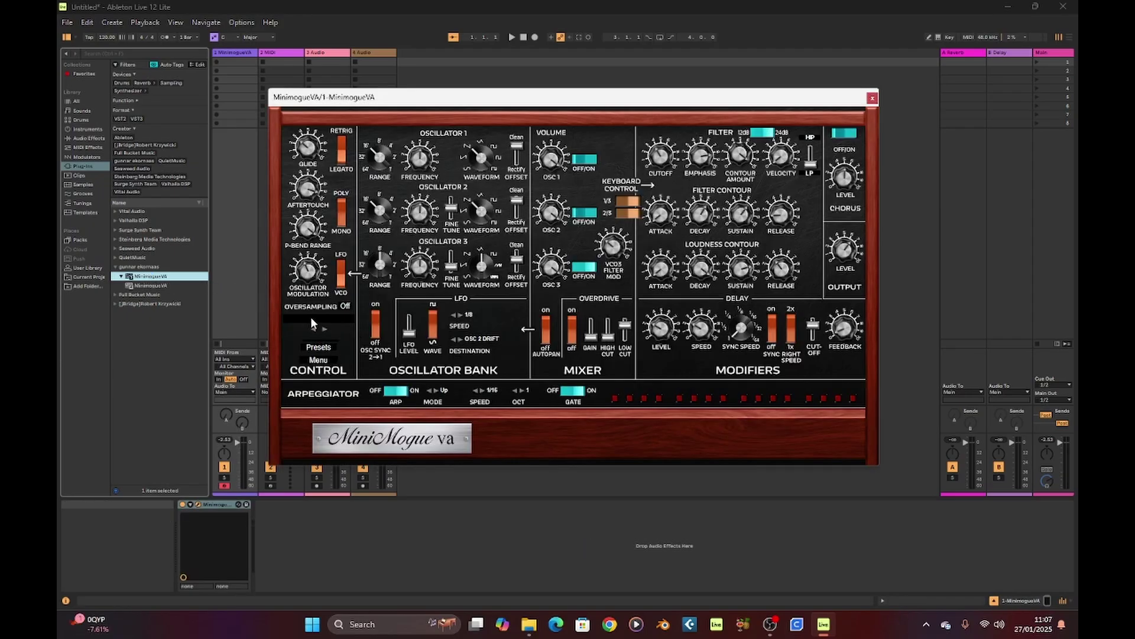
left_click(318, 362)
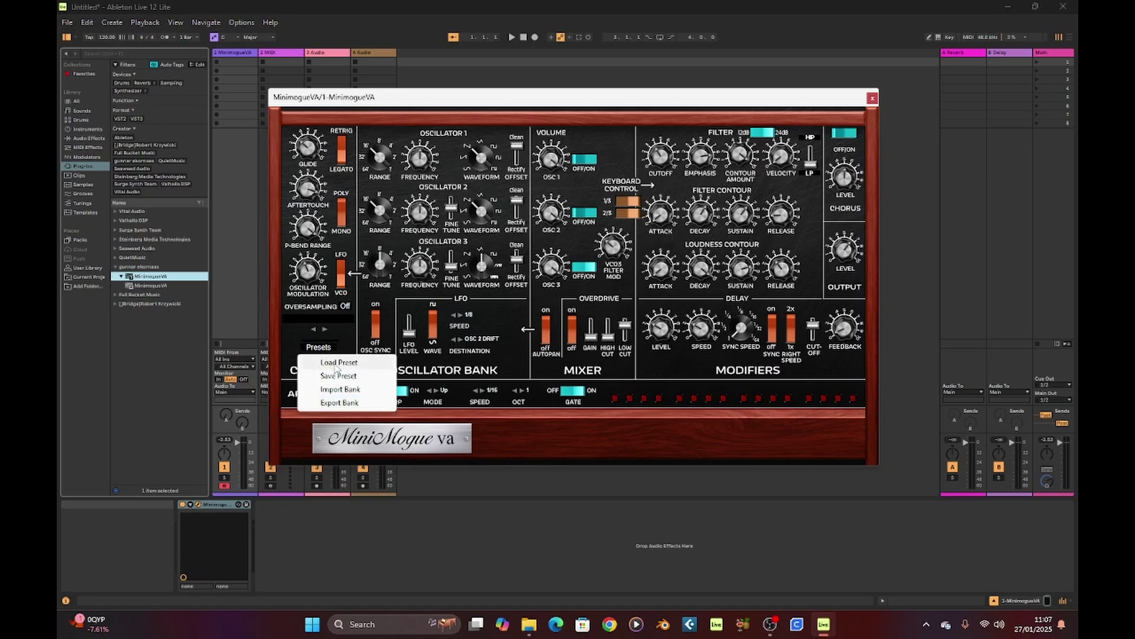
left_click(335, 363)
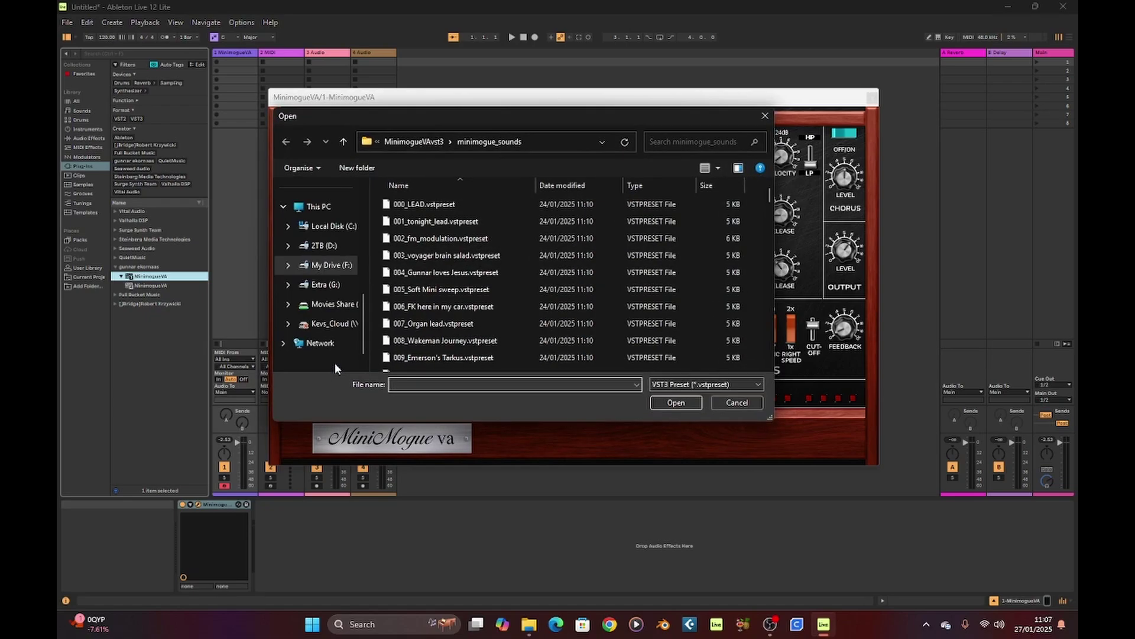
double_click(417, 239)
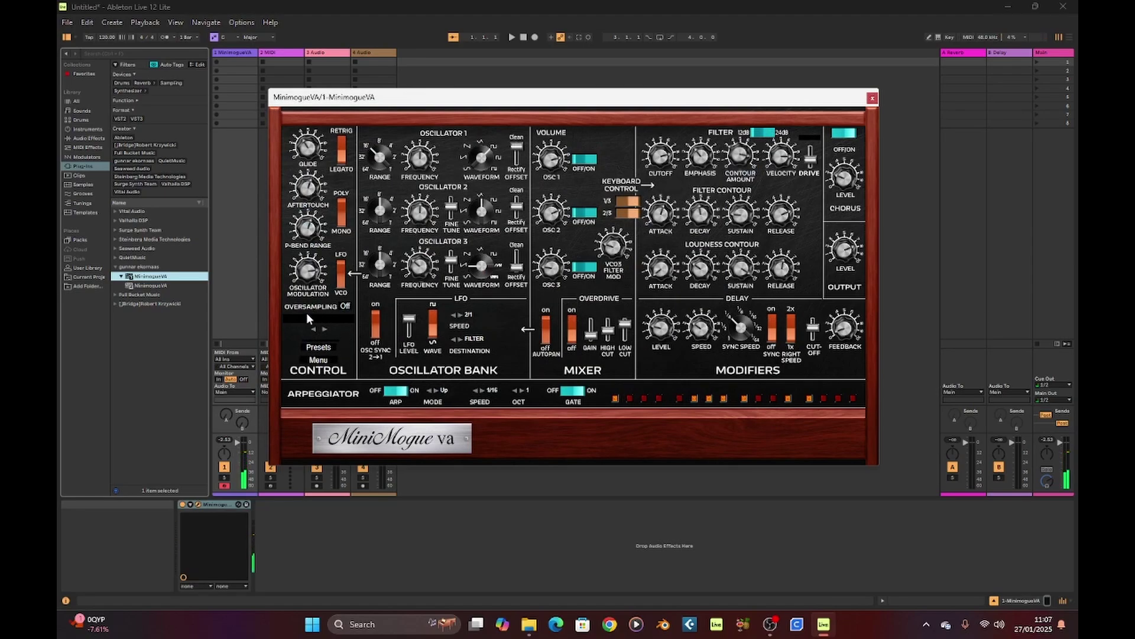
left_click(317, 359)
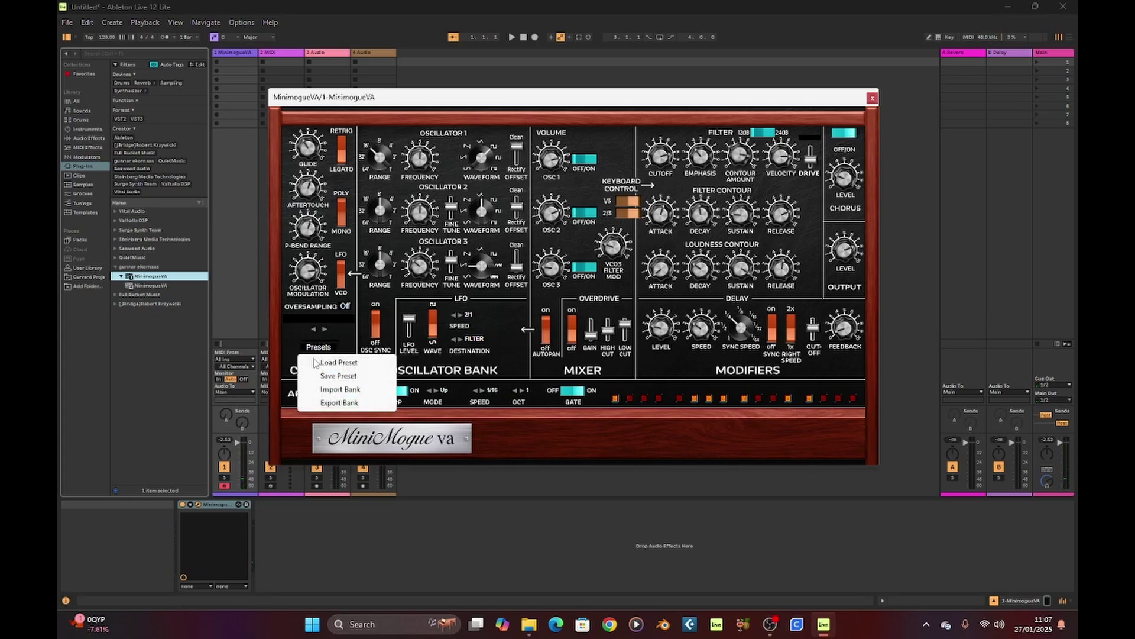
left_click(302, 326)
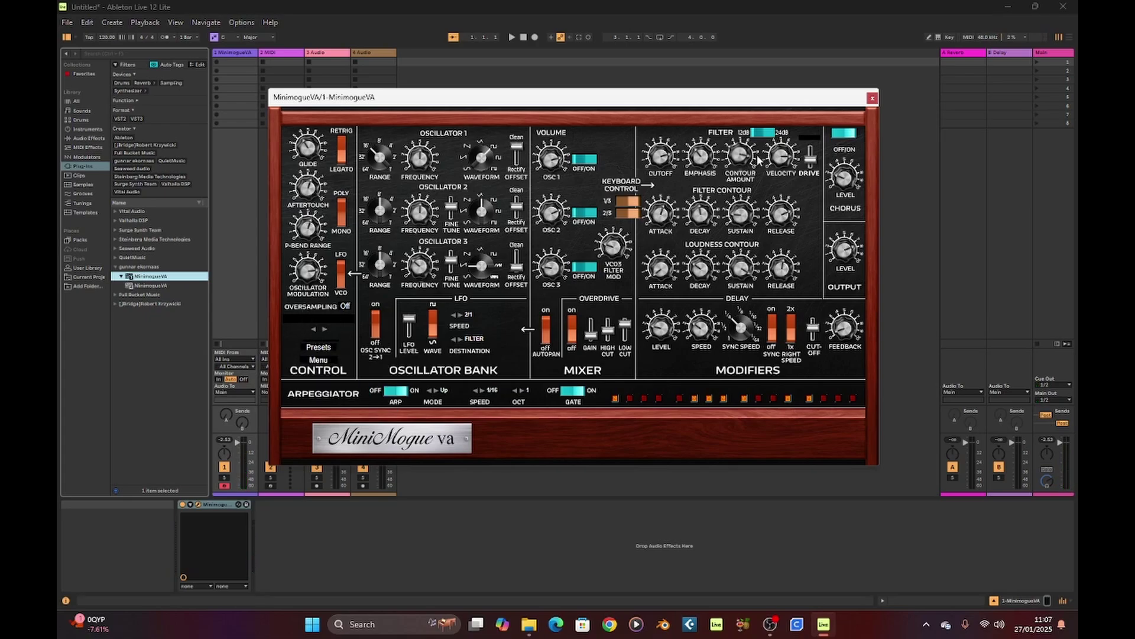
left_click(872, 98)
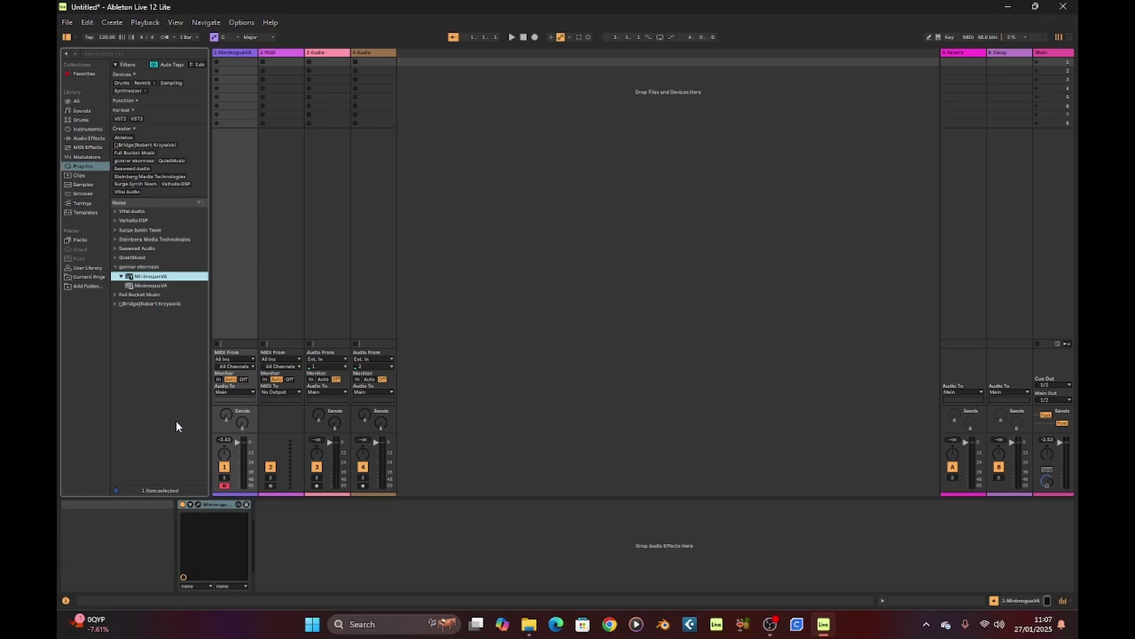
Step: Load the second MinimogueVA entry, view its preset list, and nudge the synth window up-left
double_click(150, 285)
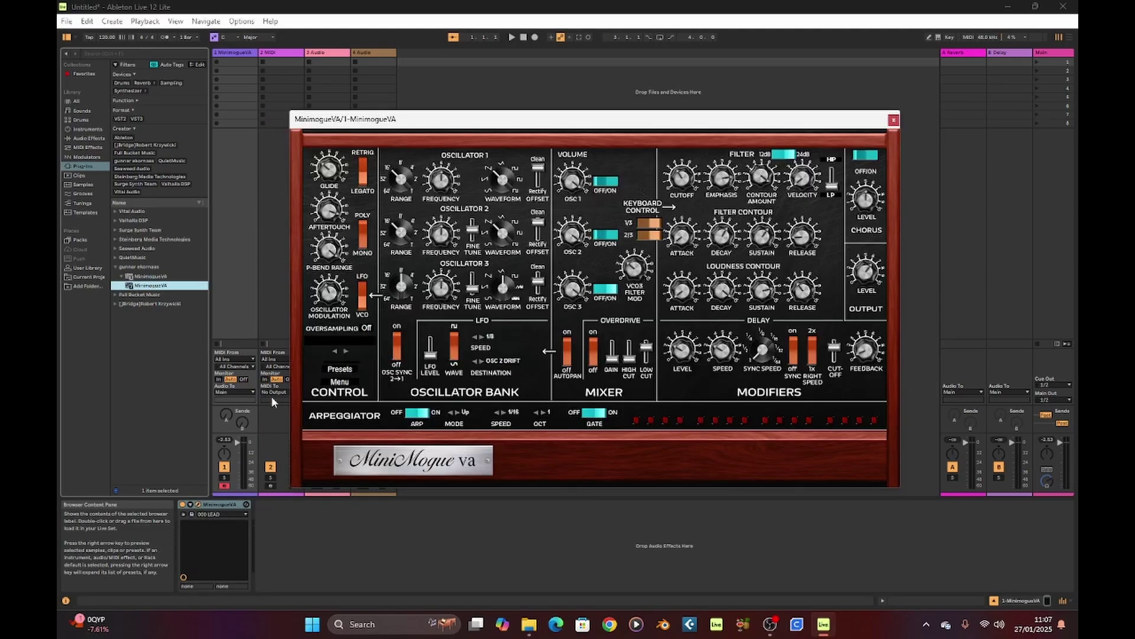
left_click(340, 368)
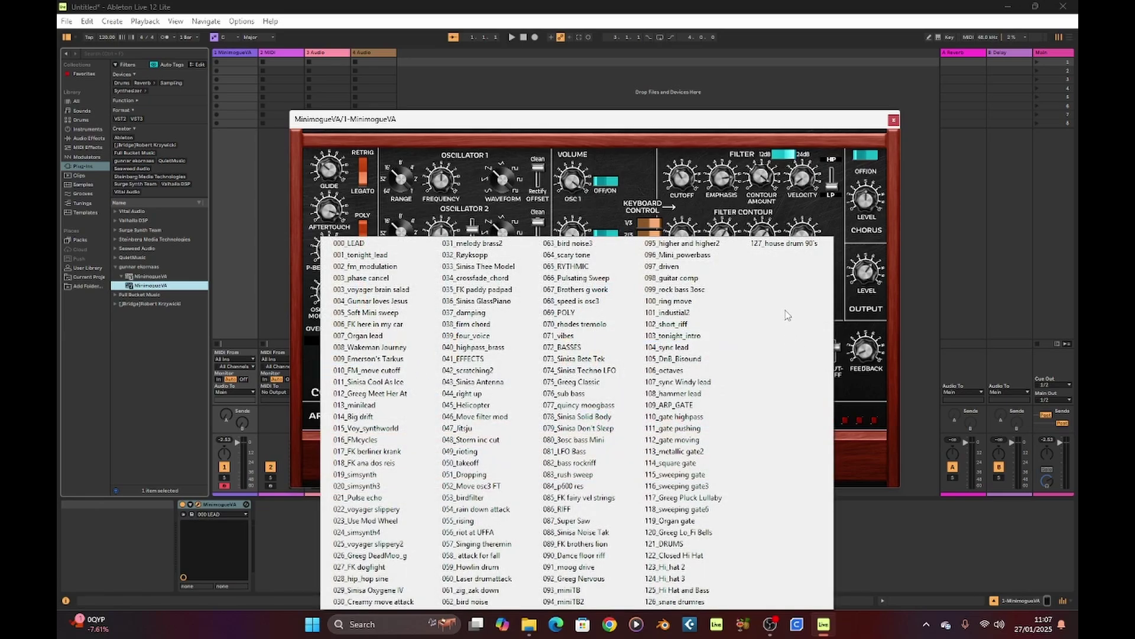
left_click(740, 92)
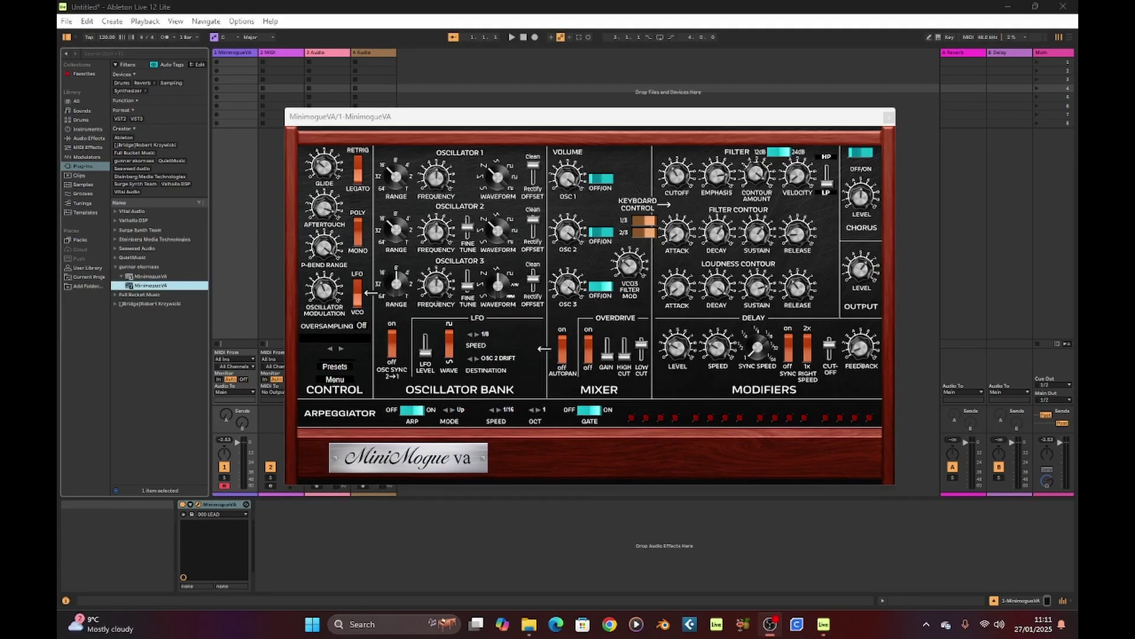
mouse_move(550, 117)
left_mouse_down()
mouse_move(590, 121)
mouse_move(513, 97)
mouse_move(542, 109)
left_mouse_up()
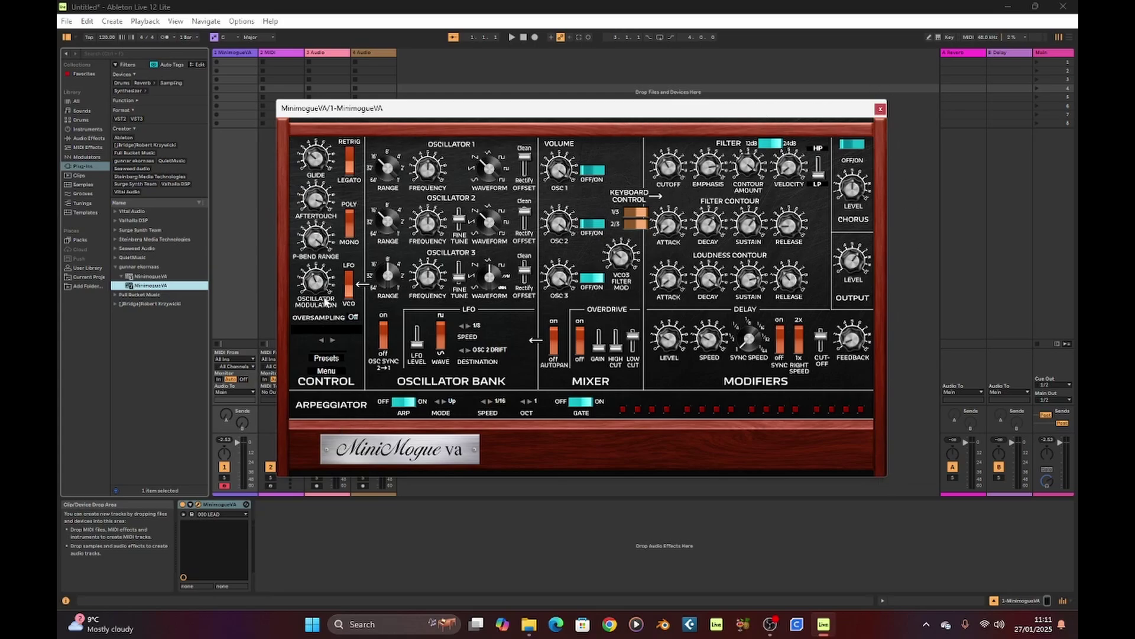
left_click(325, 360)
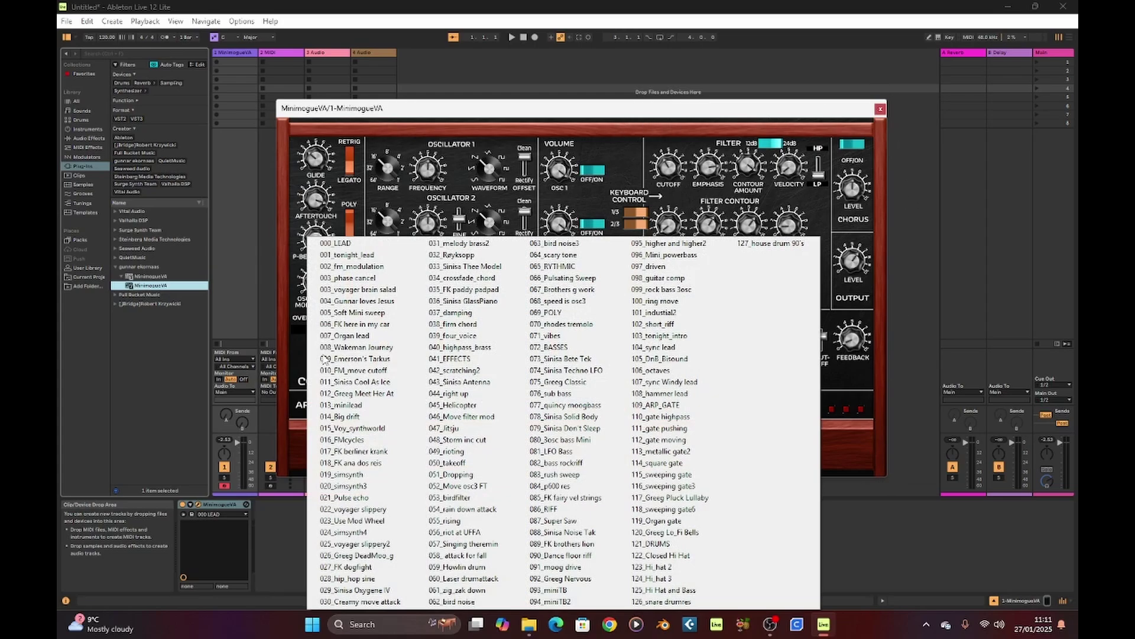
left_click(364, 242)
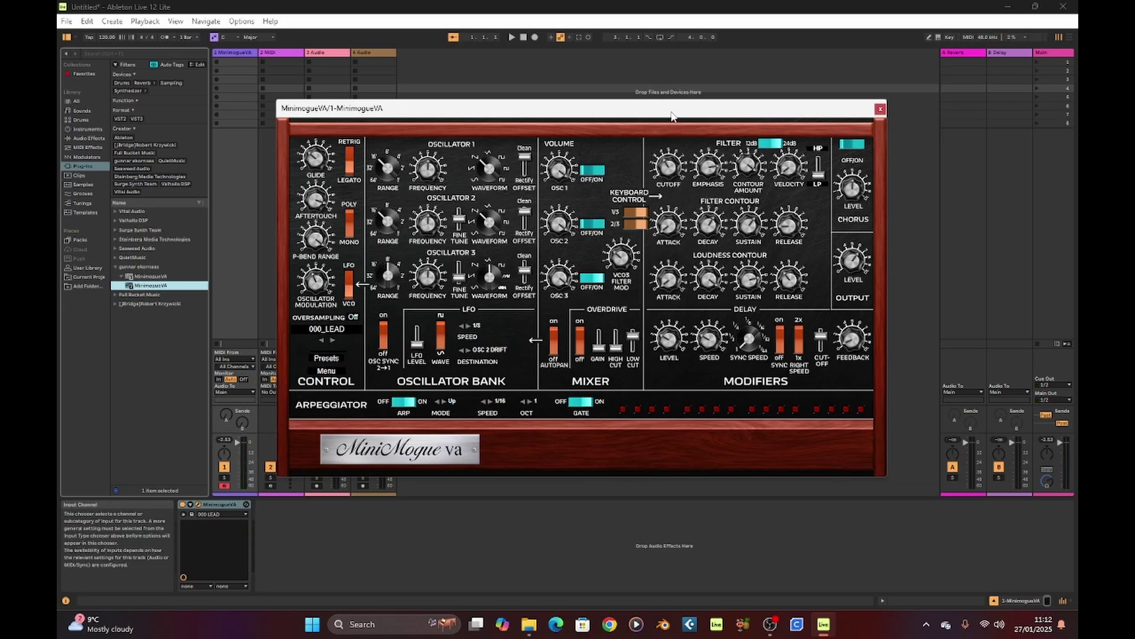
left_click(316, 331)
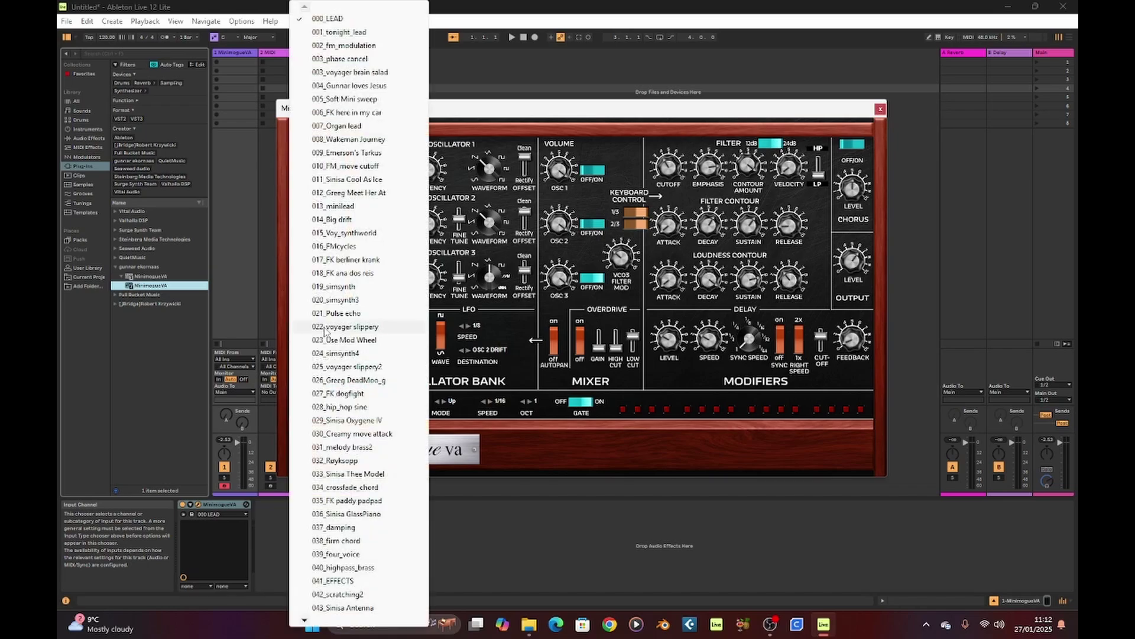
key("Escape")
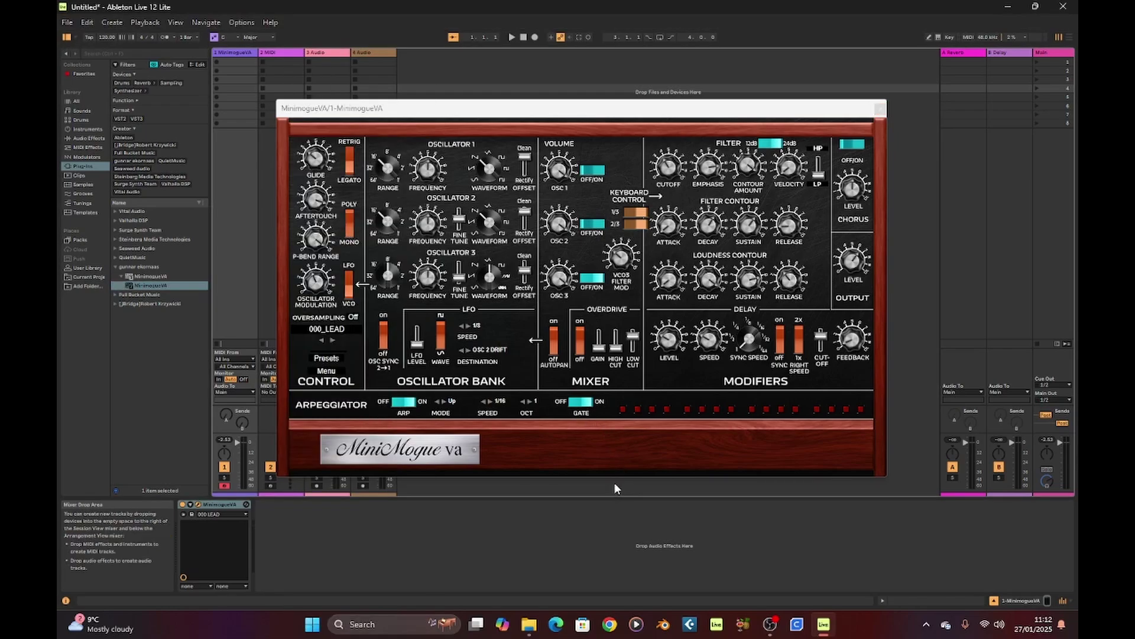
left_click(323, 357)
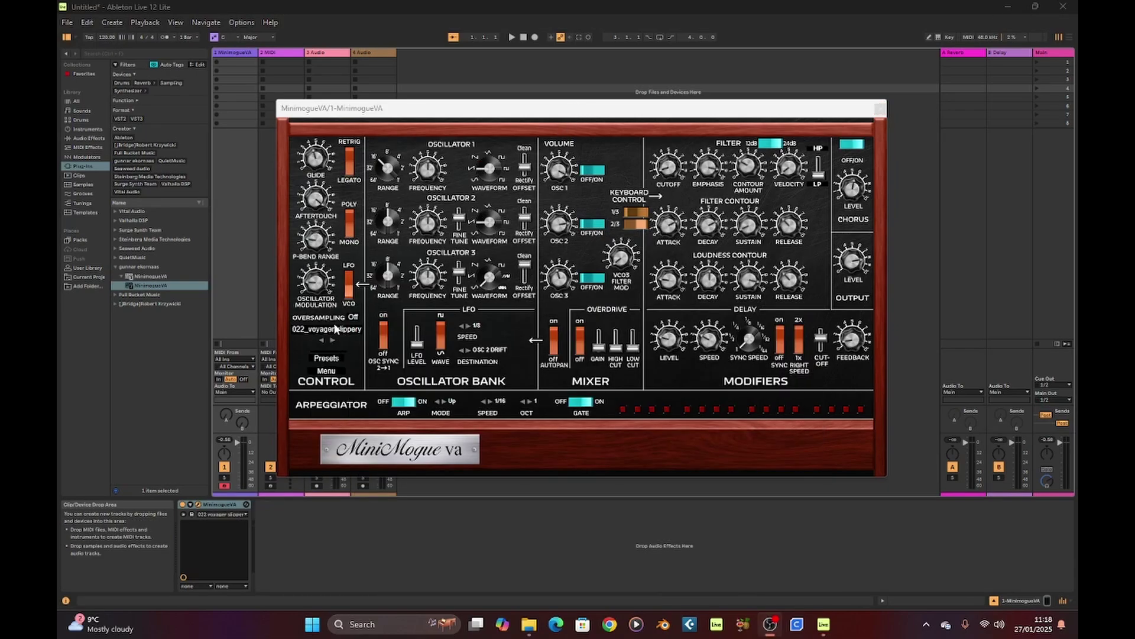
left_click(335, 329)
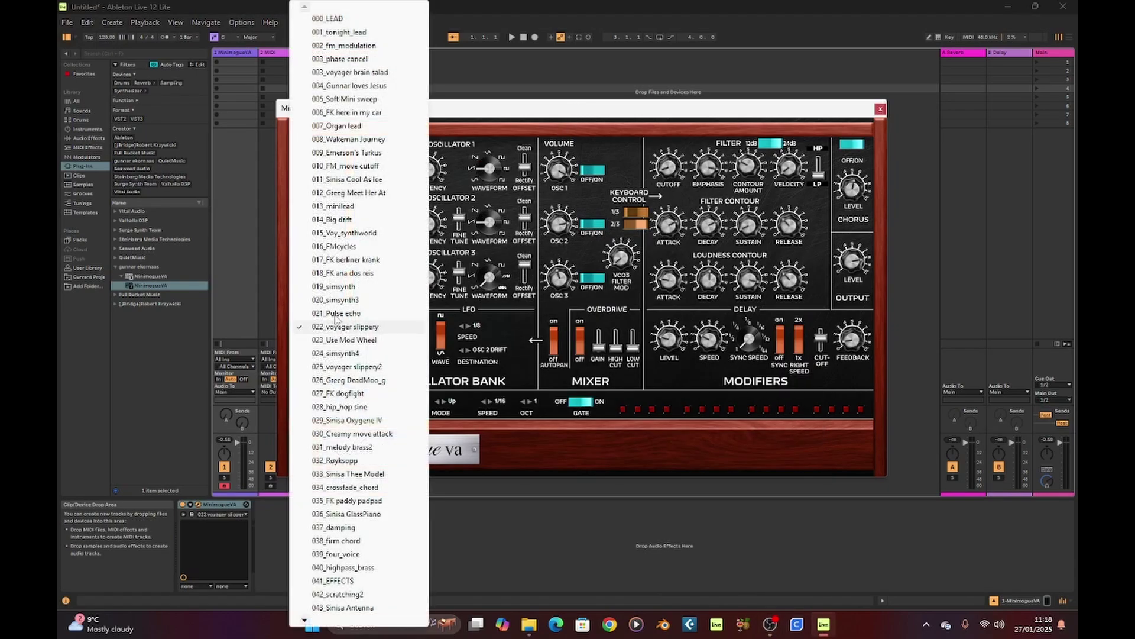
left_click(354, 19)
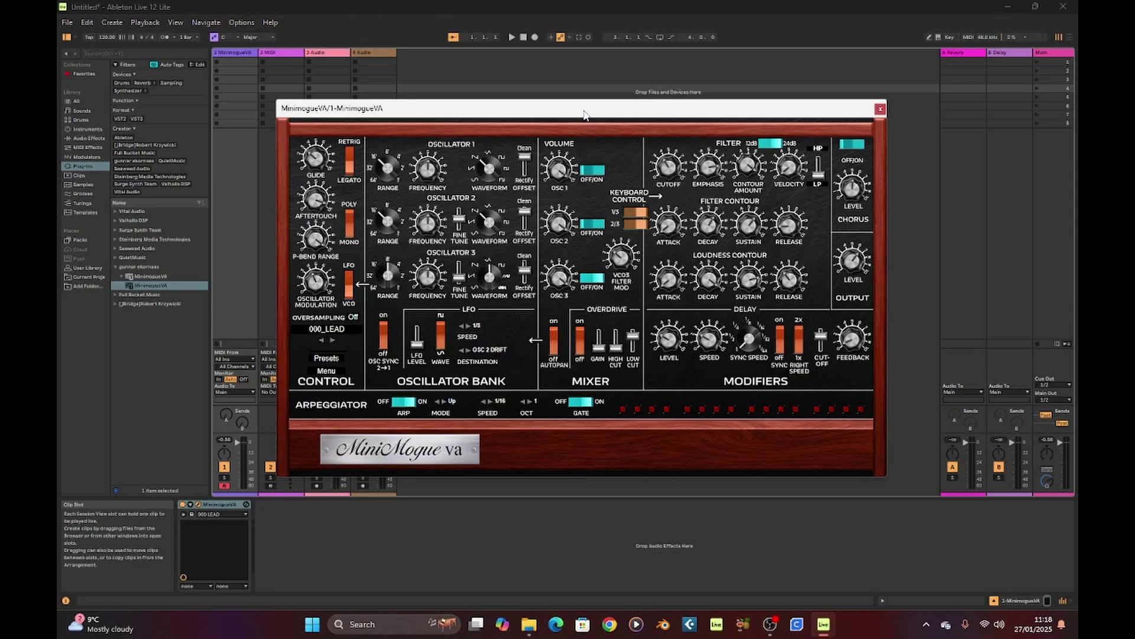
left_click(331, 362)
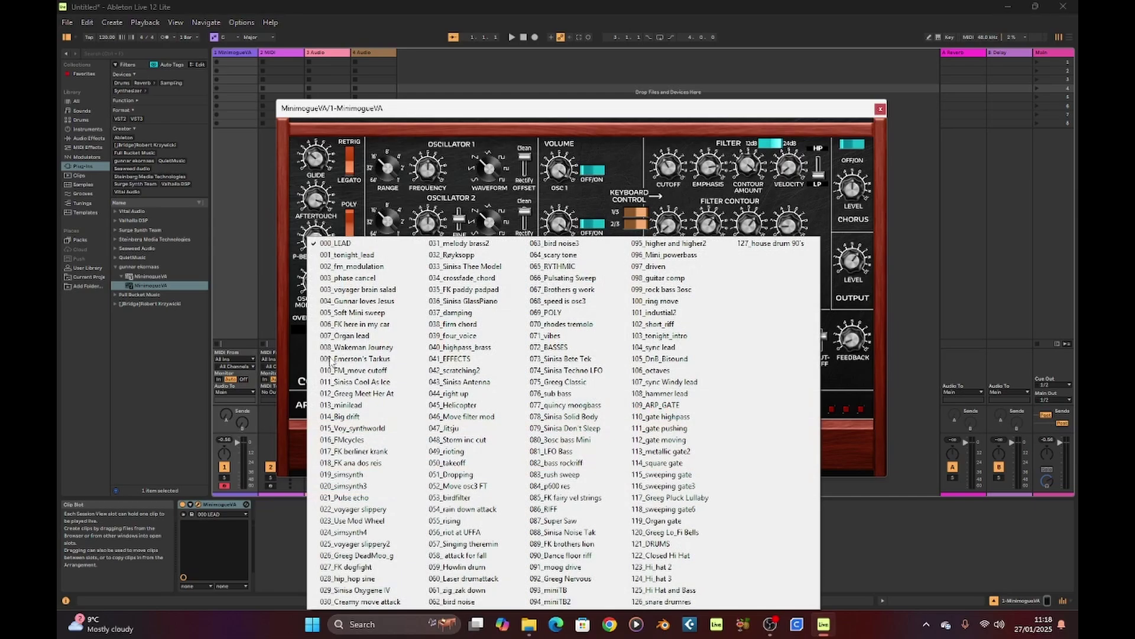
Step: Try the 022_voyager slippery preset, then switch MinimogueVA to 013_minilead
left_click(355, 509)
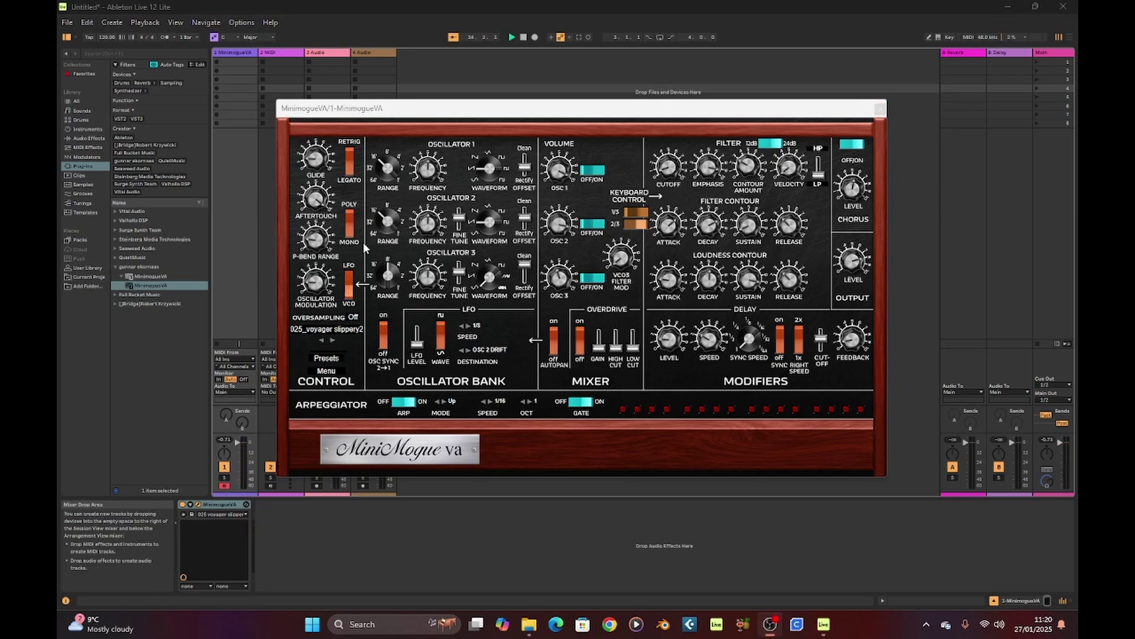
left_click(328, 371)
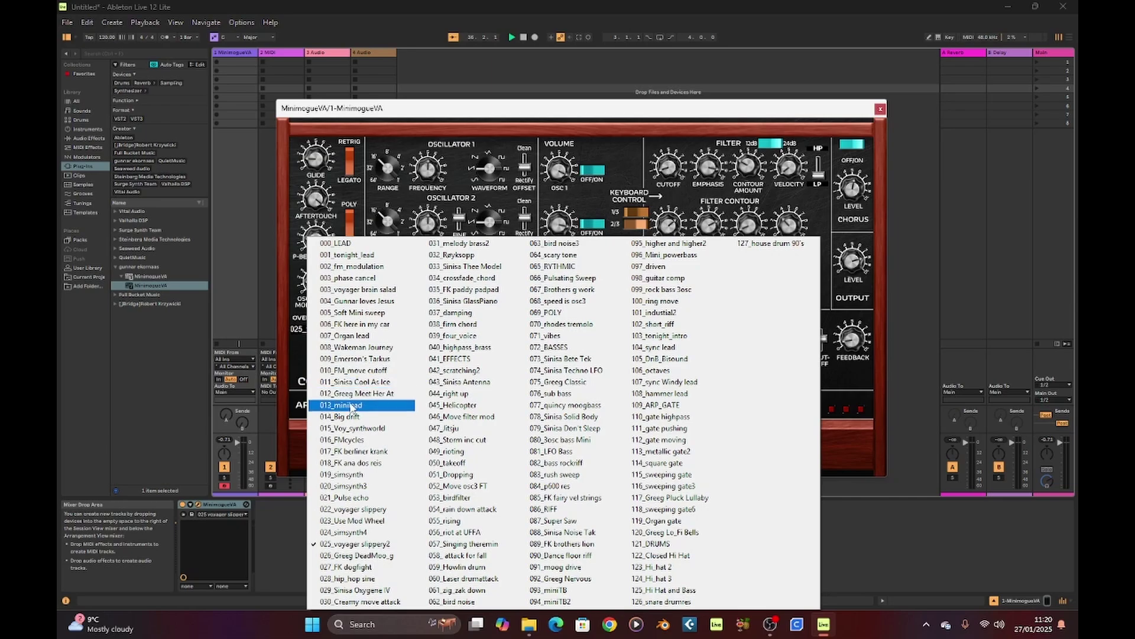
left_click(360, 406)
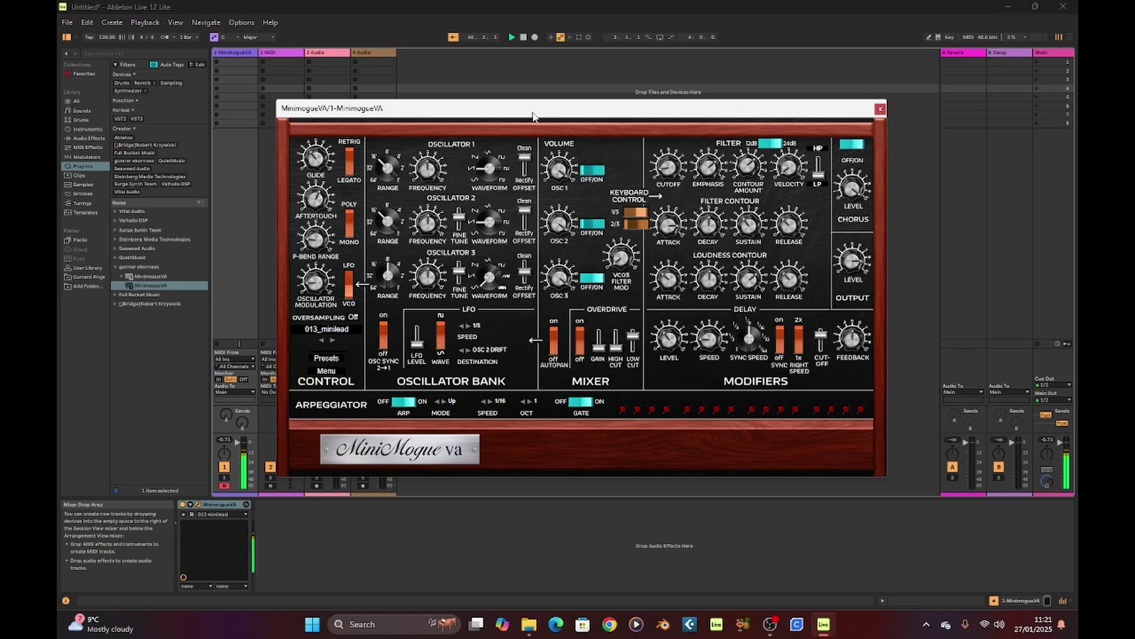
Step: Move the synth window higher and pick 050_takeoff from MinimogueVA's preset list
left_click_drag(566, 112, 572, 96)
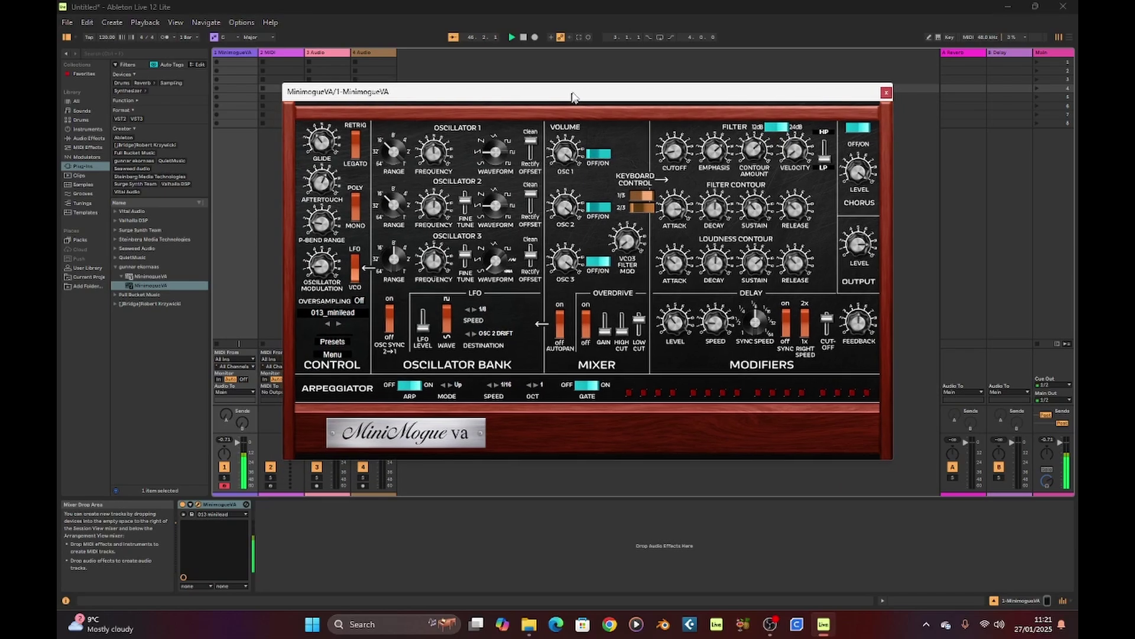
left_click(562, 99)
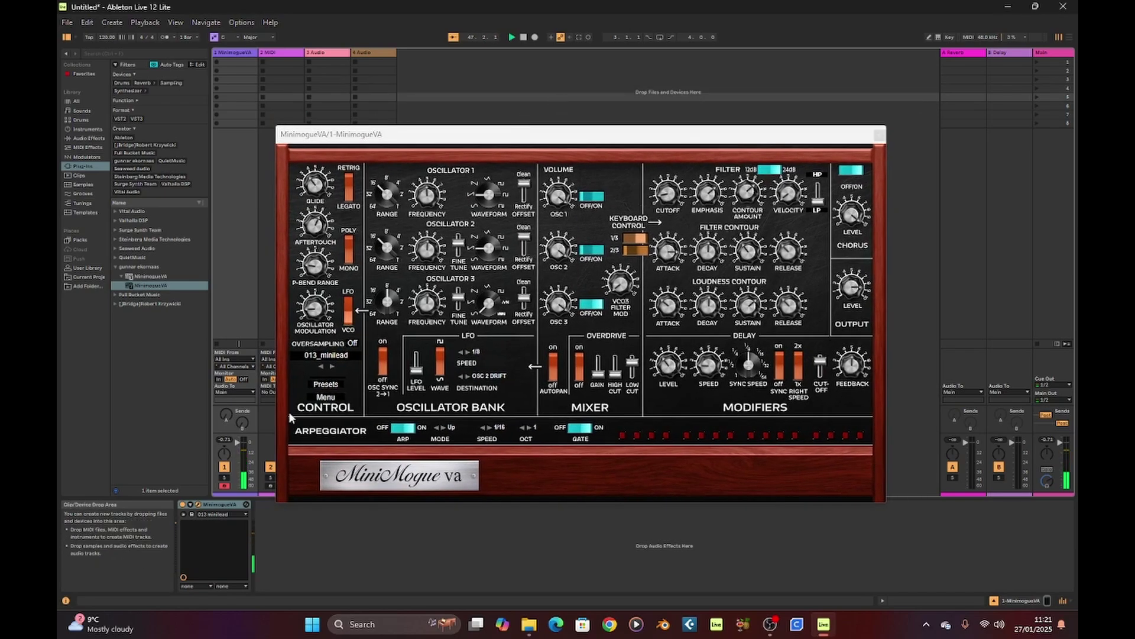
left_click(323, 383)
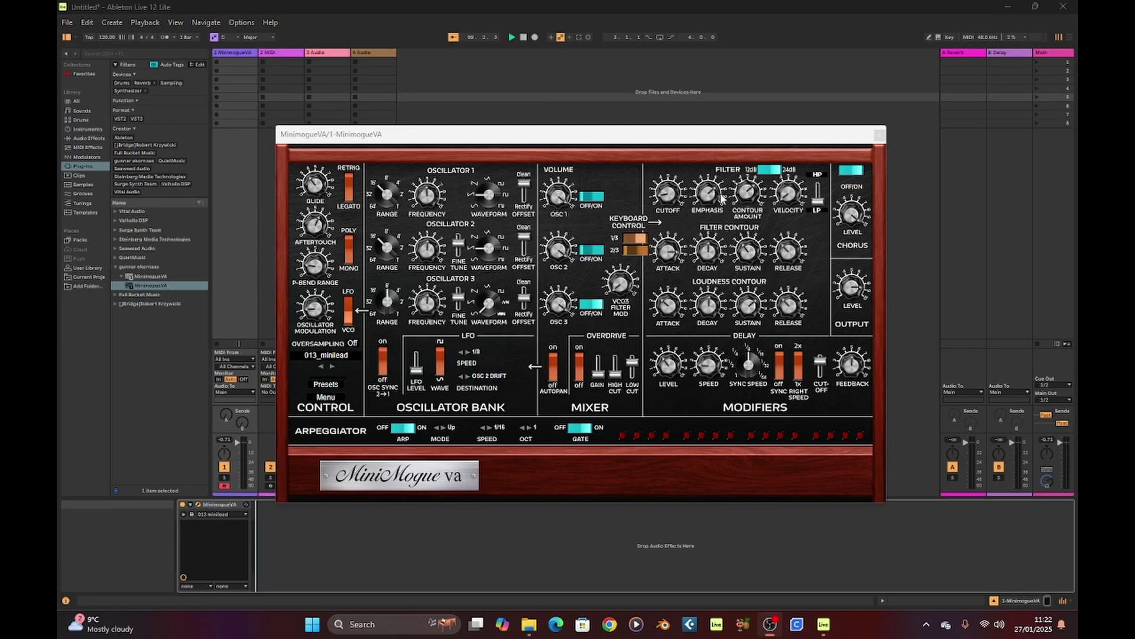
left_click(324, 384)
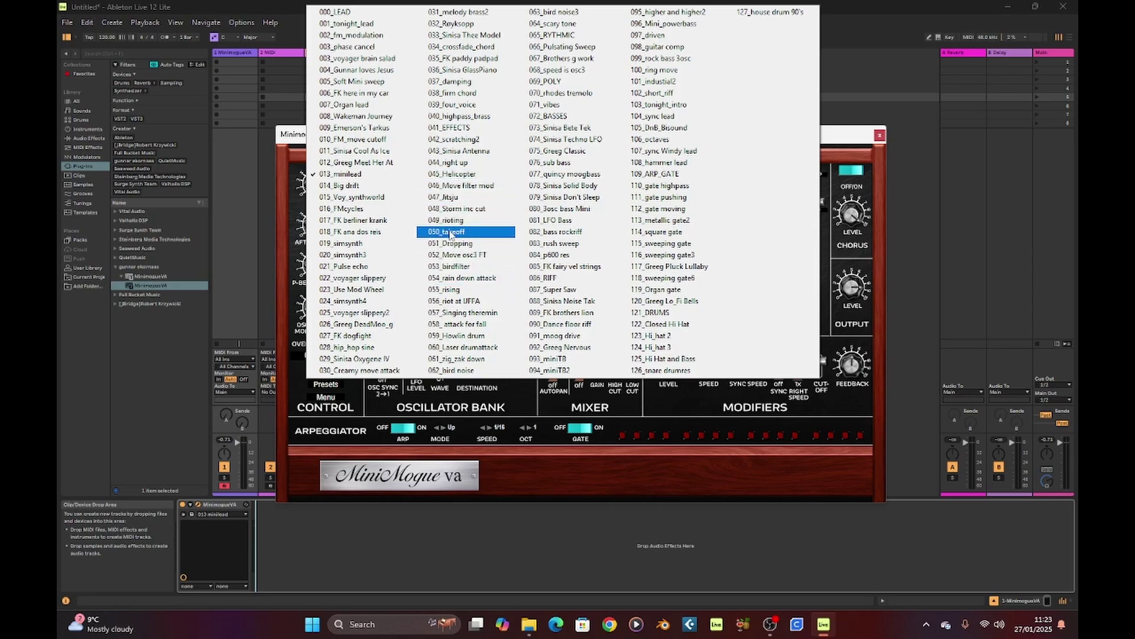
left_click(452, 234)
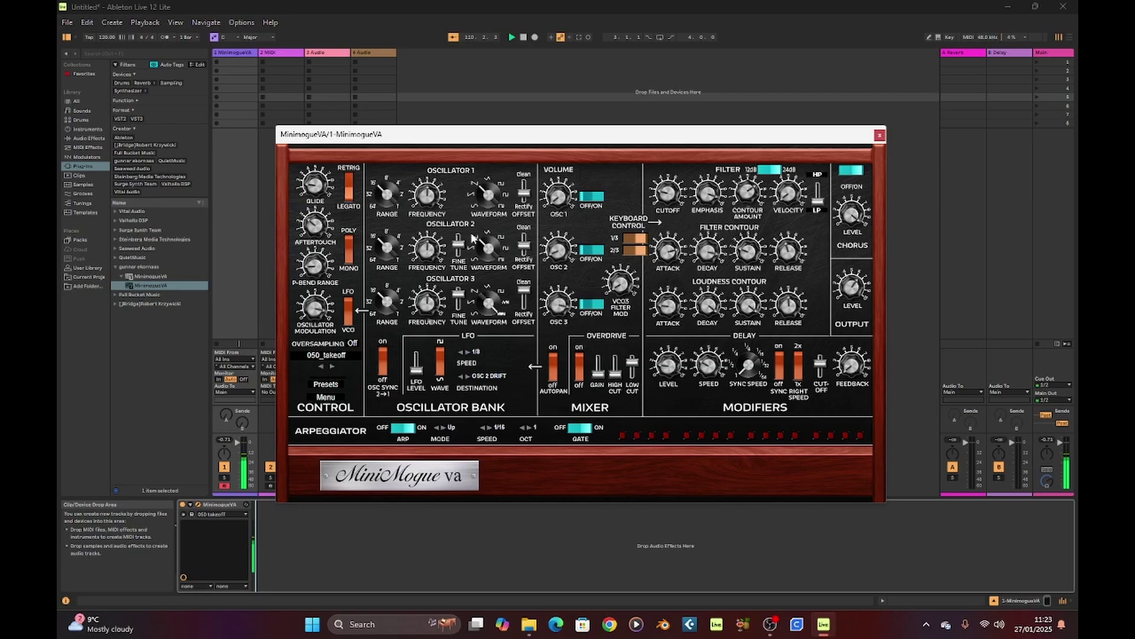
left_click(350, 357)
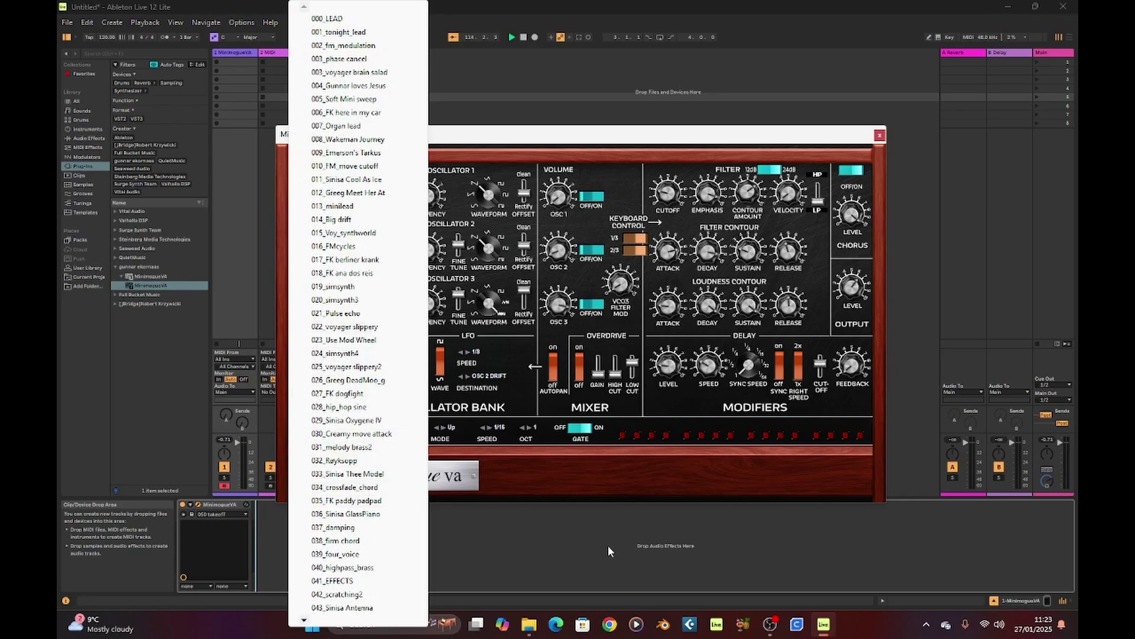
Step: Try the 055_rising preset, then switch MinimogueVA to the 087_Super Saw preset
left_click(552, 506)
left_click(323, 385)
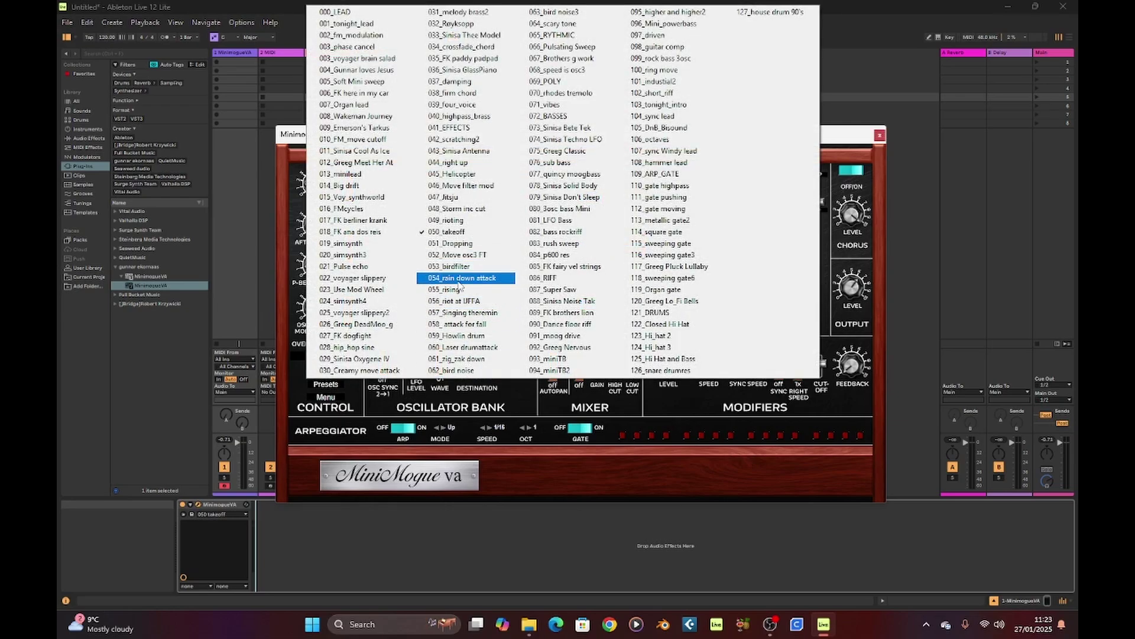
left_click(441, 290)
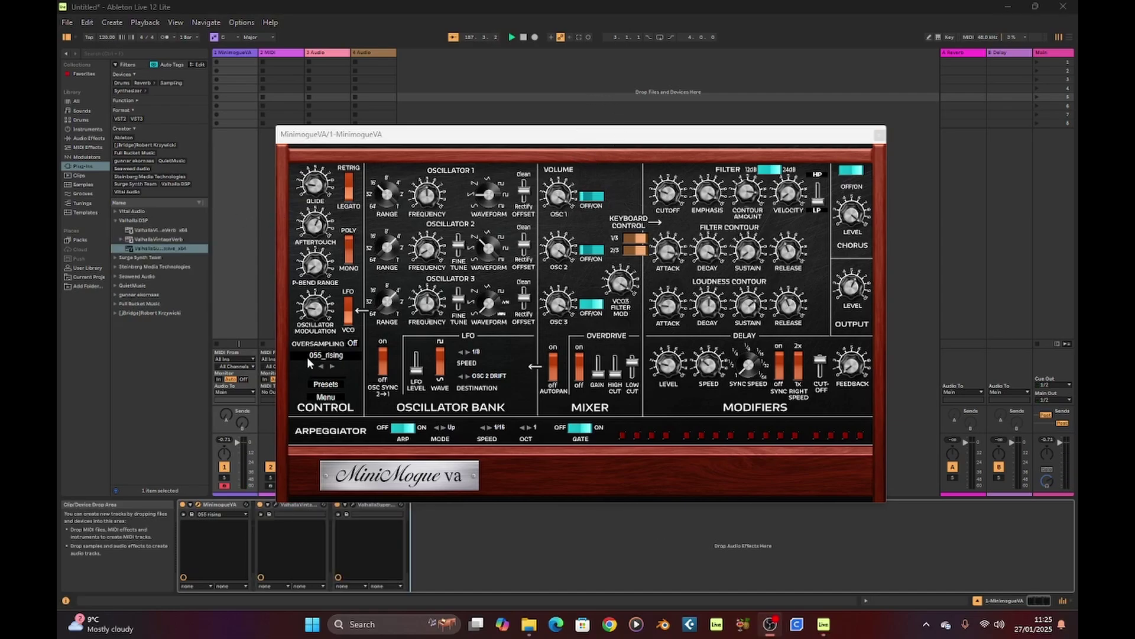
left_click(342, 384)
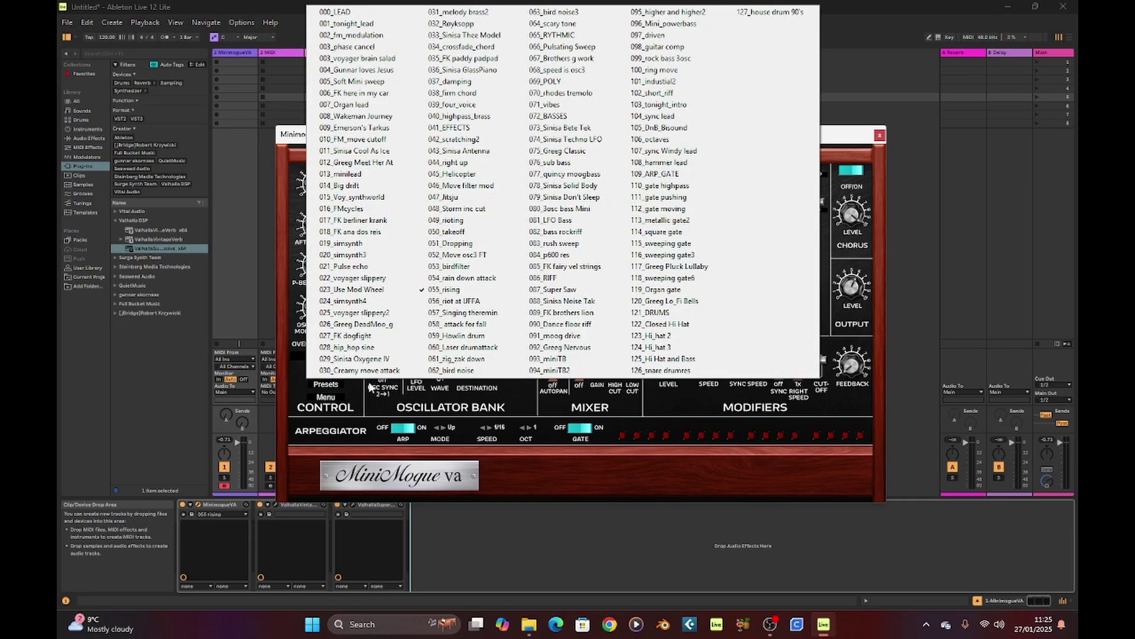
left_click(562, 291)
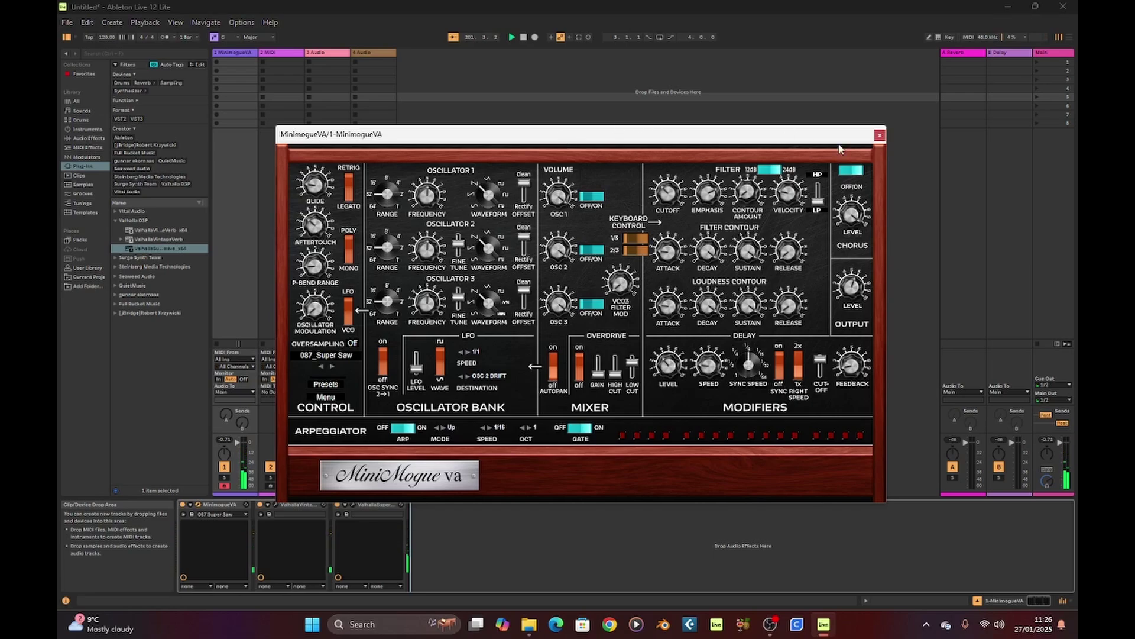
Step: Load the 121_DRUMS preset, moving the synth window out of the way and back
left_click_drag(818, 137, 793, 97)
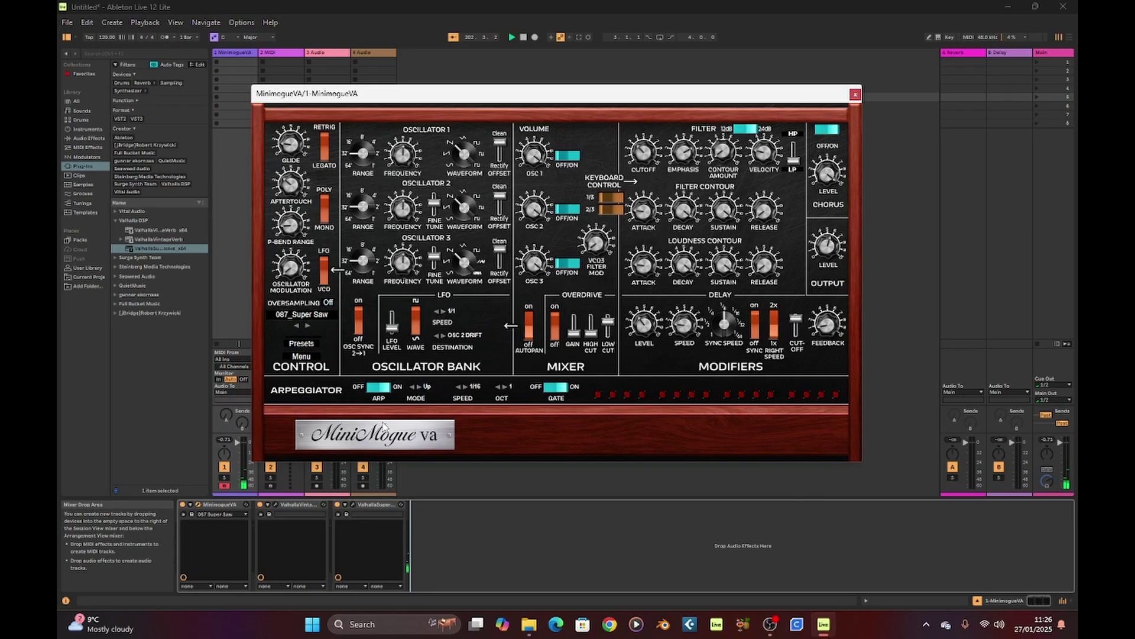
left_click(299, 345)
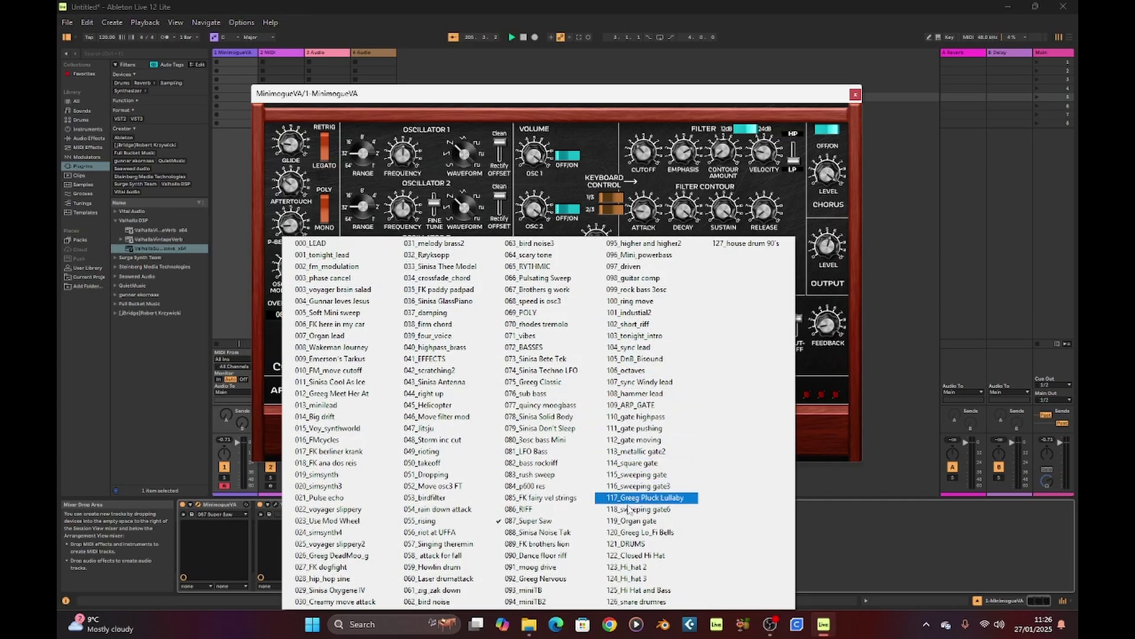
left_click(647, 544)
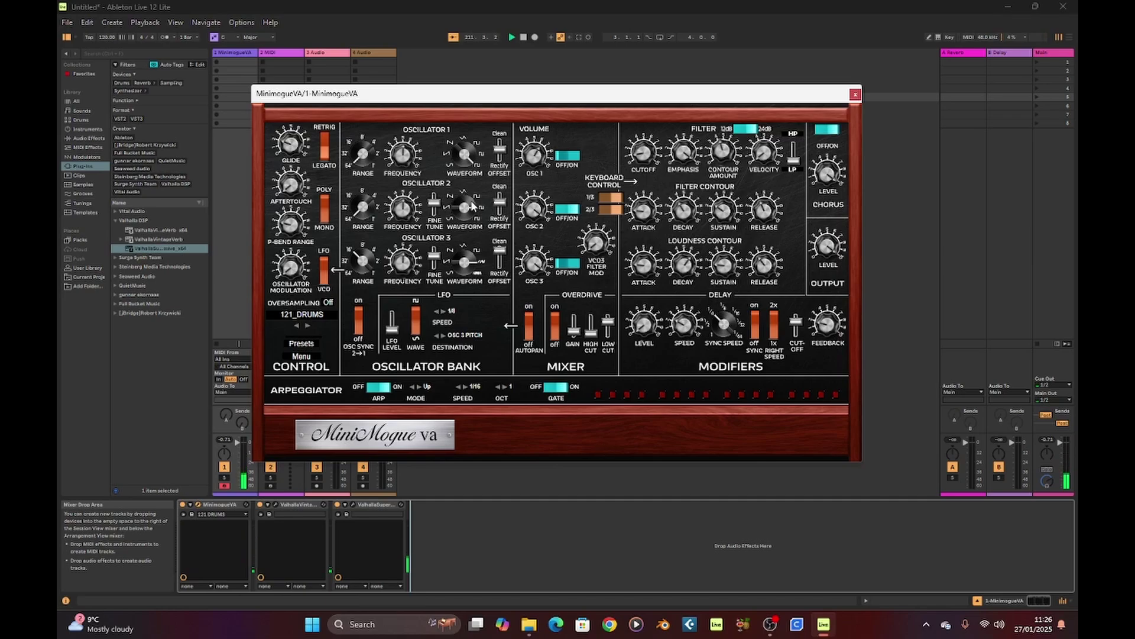
left_click_drag(550, 93, 588, 102)
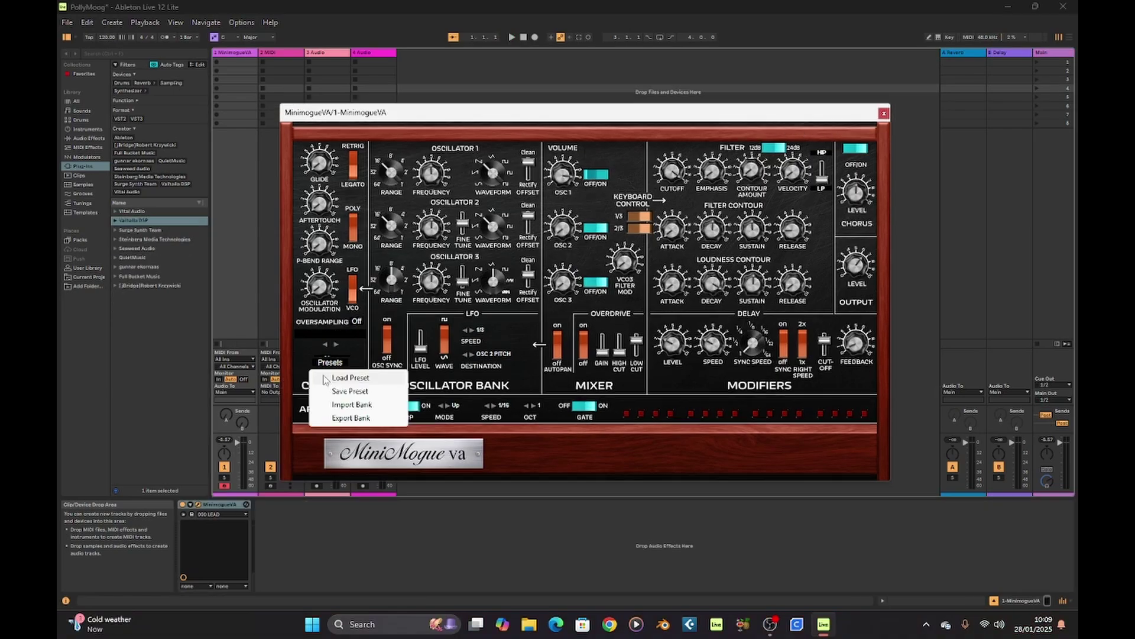
Step: Load Dream World.vstpreset from the minimogue_sounds folder through Load Preset
left_click(328, 378)
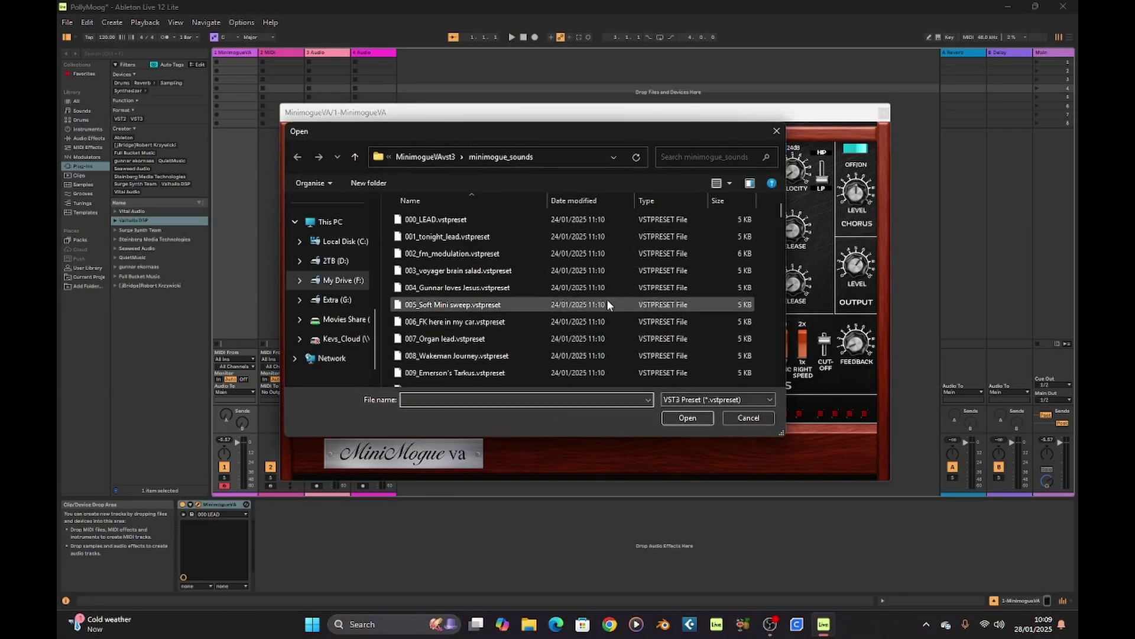
scroll(607, 299, "down", 13)
scroll(610, 307, "down", 20)
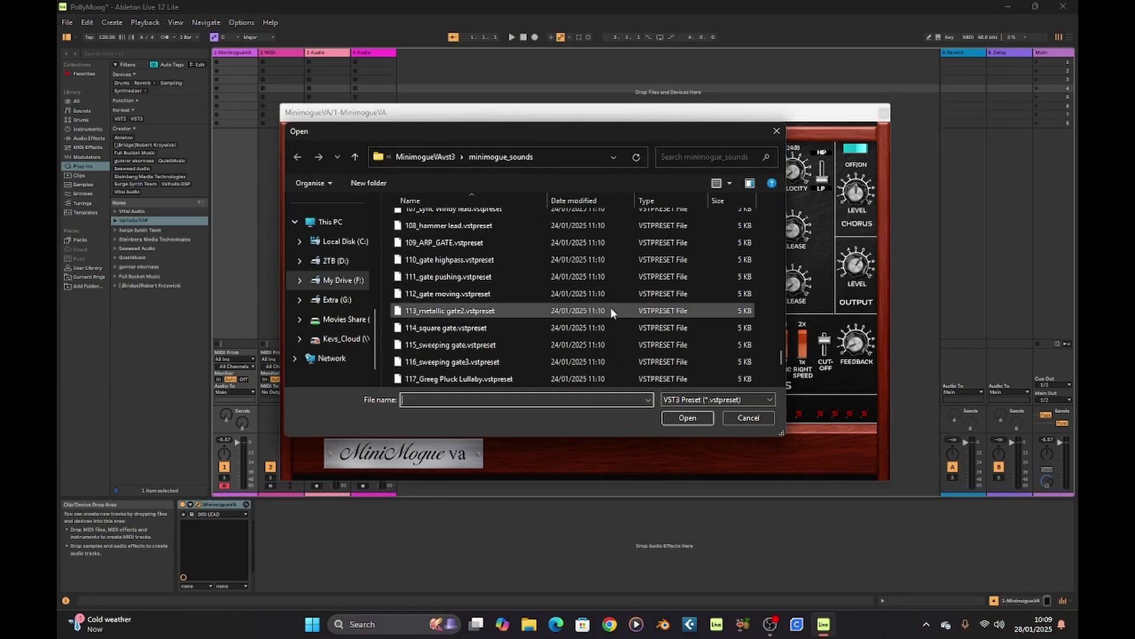
double_click(522, 363)
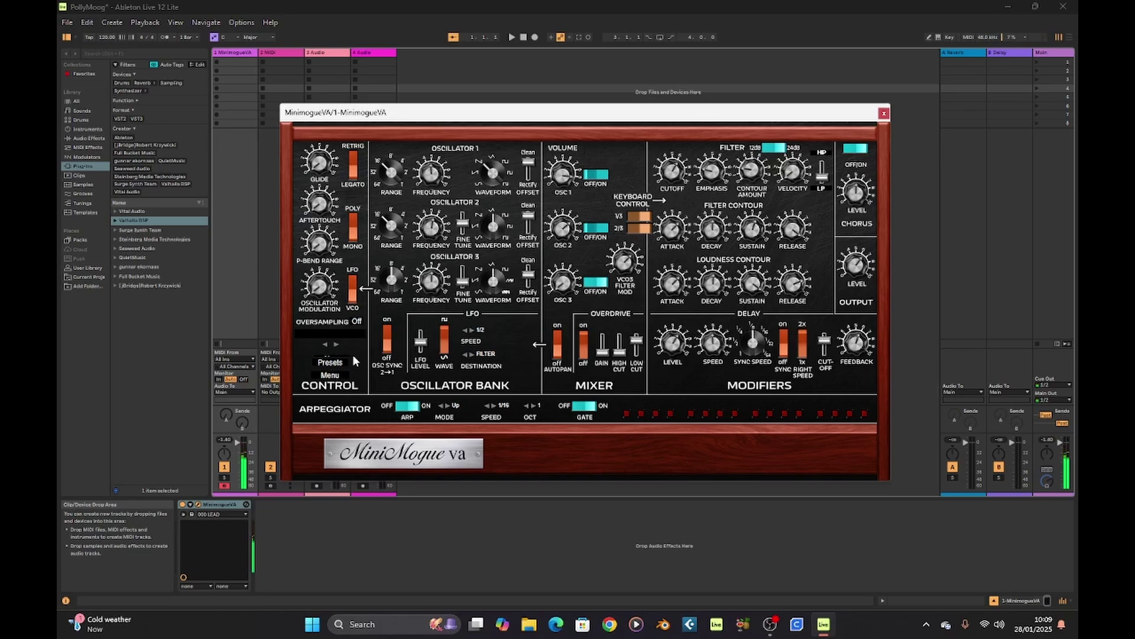
Step: Load Int.vstpreset from the bottom of the minimogue_sounds folder via Menu > Load Preset
left_click(329, 375)
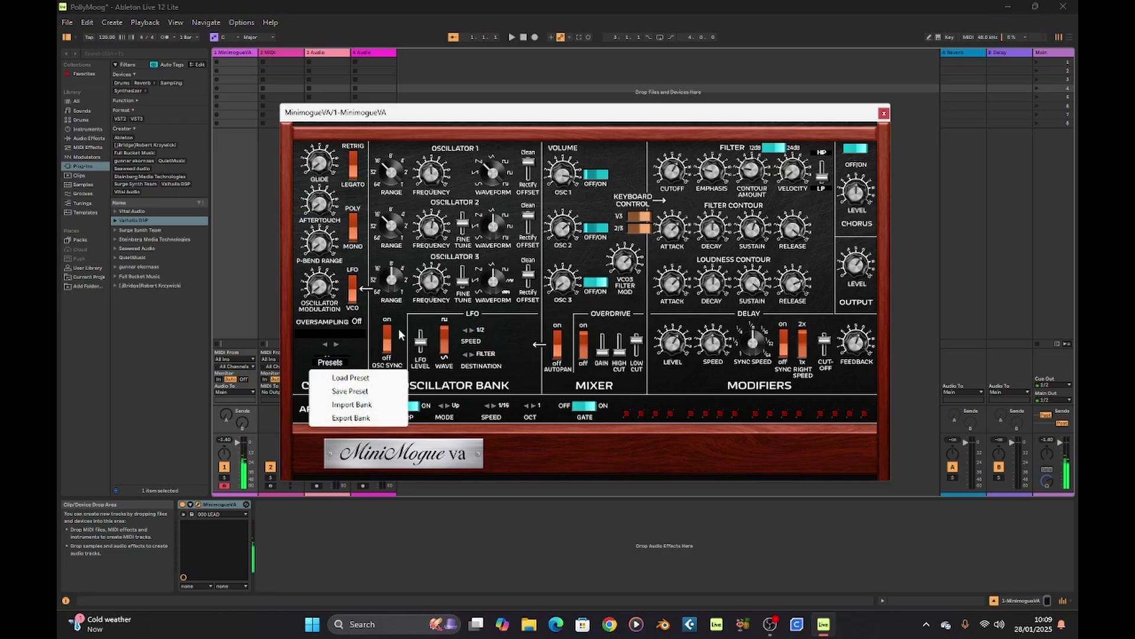
left_click(353, 378)
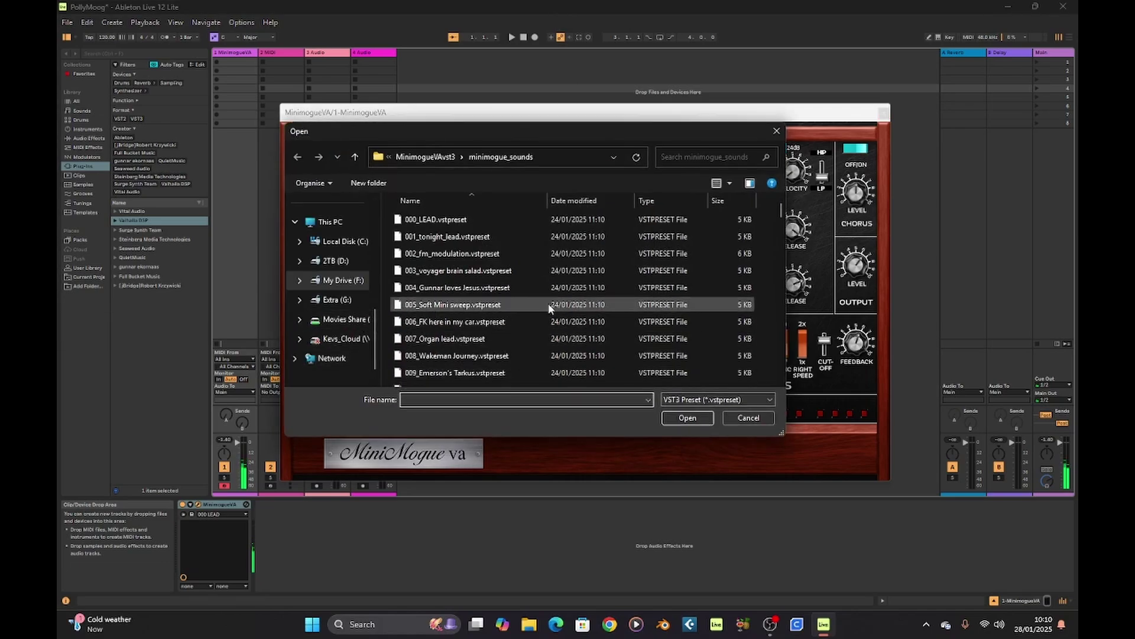
scroll(549, 305, "down", 20)
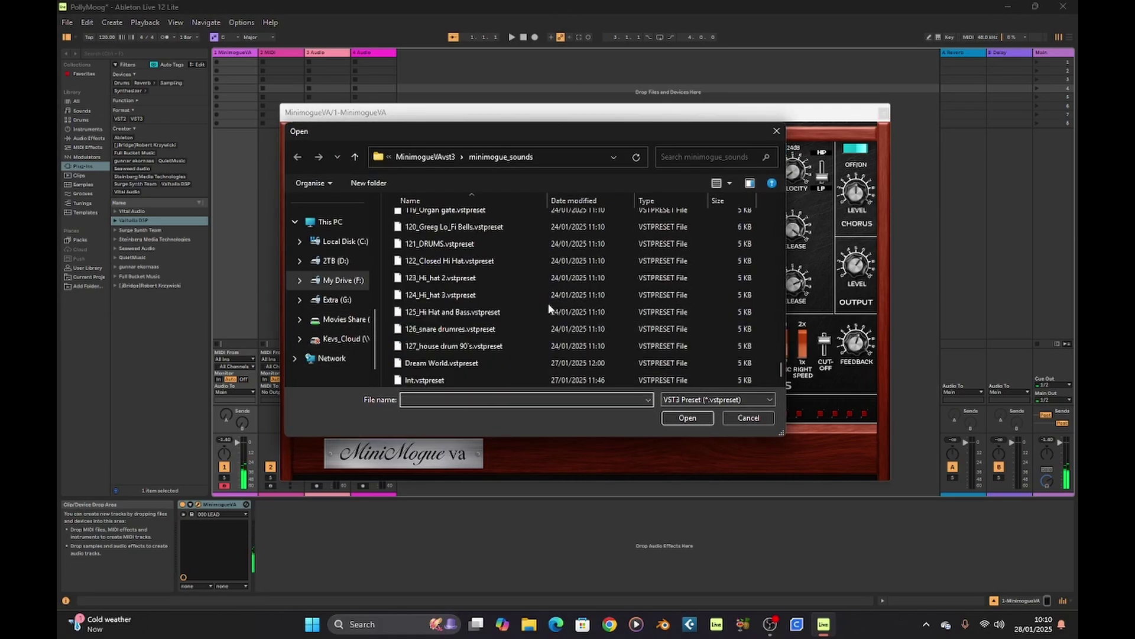
double_click(445, 378)
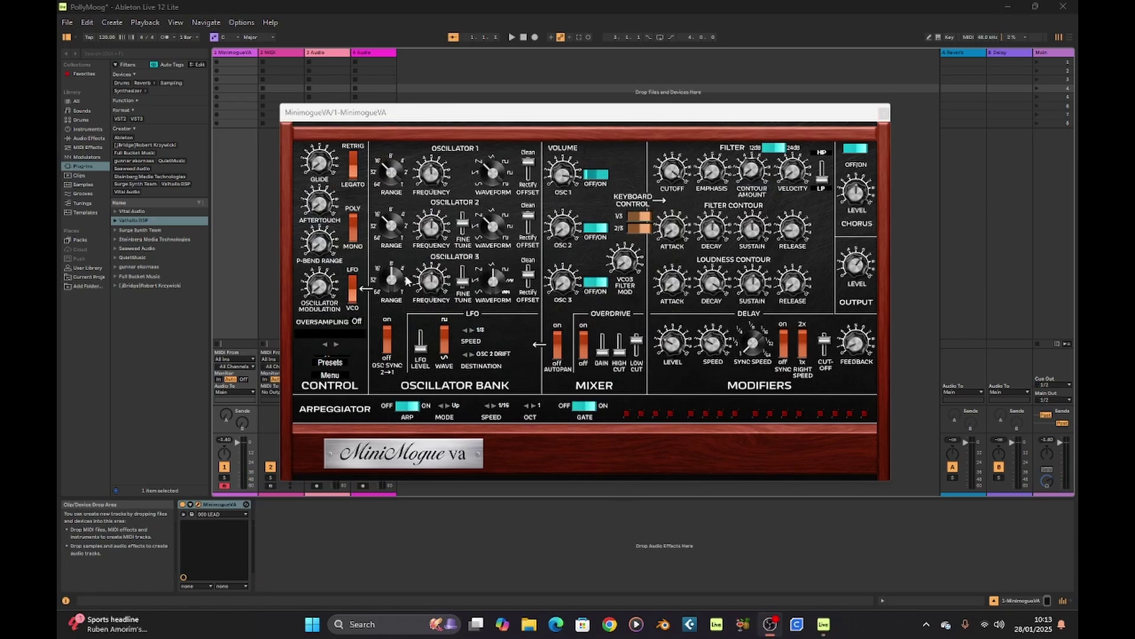
Step: Flip the LFO/VCO modulation switch and turn the OSC 1 waveform to its leftmost shape
left_click(353, 286)
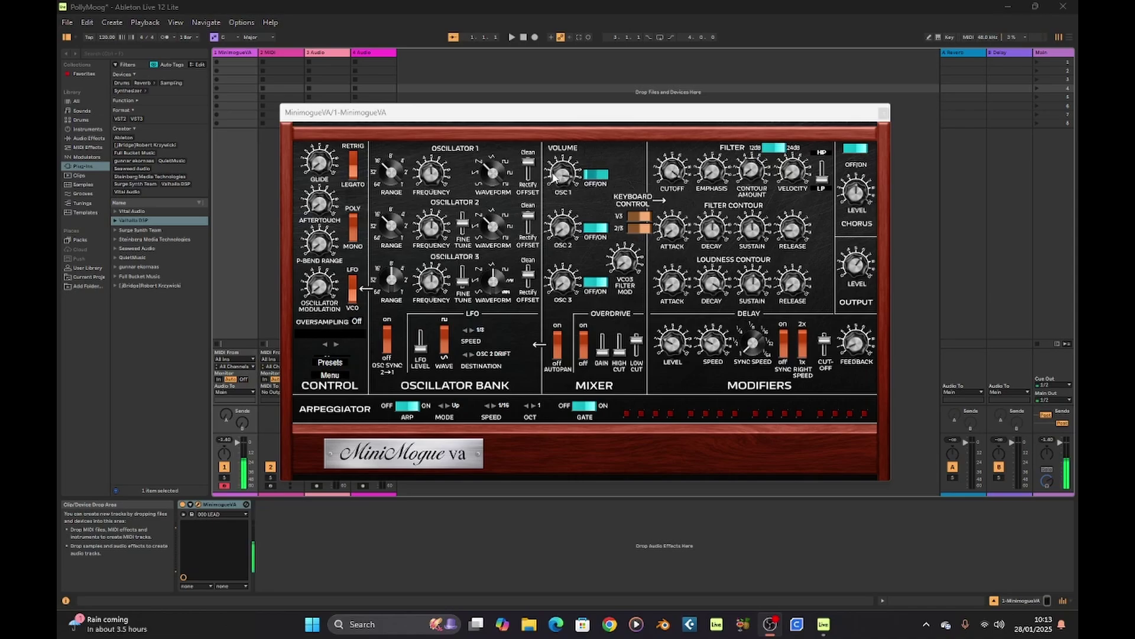
left_click(490, 185)
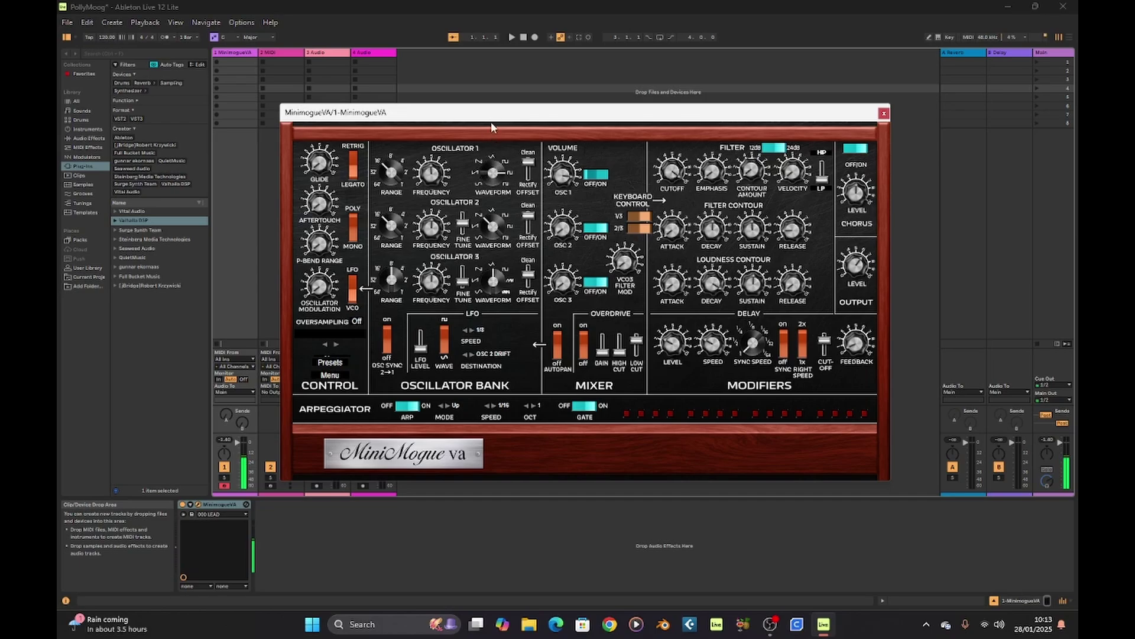
left_click(489, 171)
left_click_drag(490, 171, 486, 203)
left_click(491, 169)
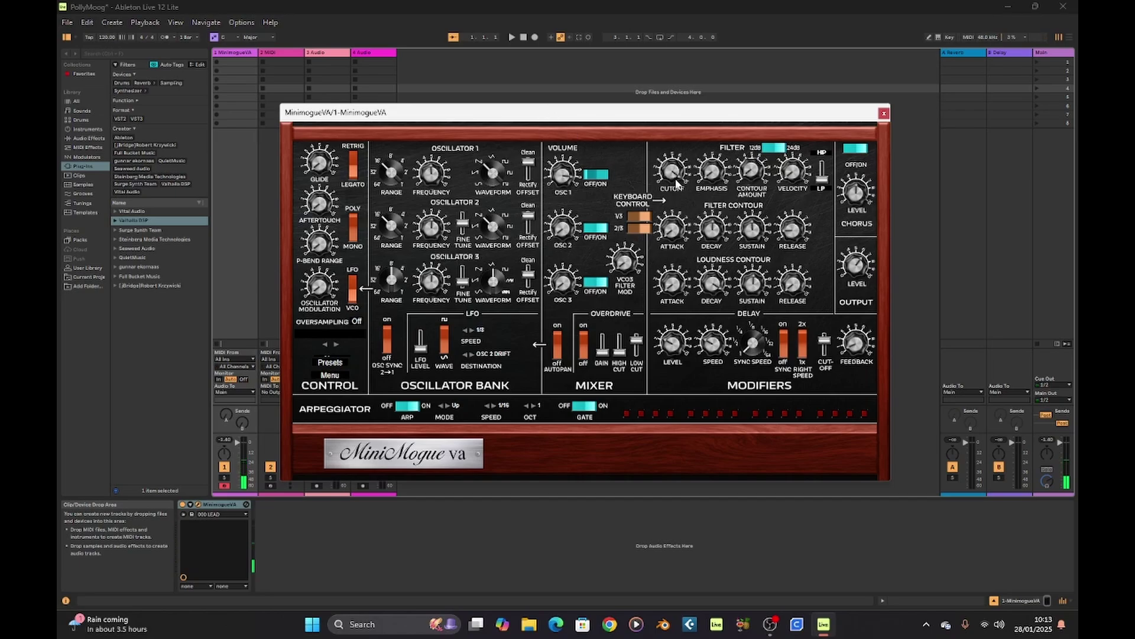
Step: Toggle the filter's 12dB/24dB slope and raise the filter Velocity amount
left_click(781, 148)
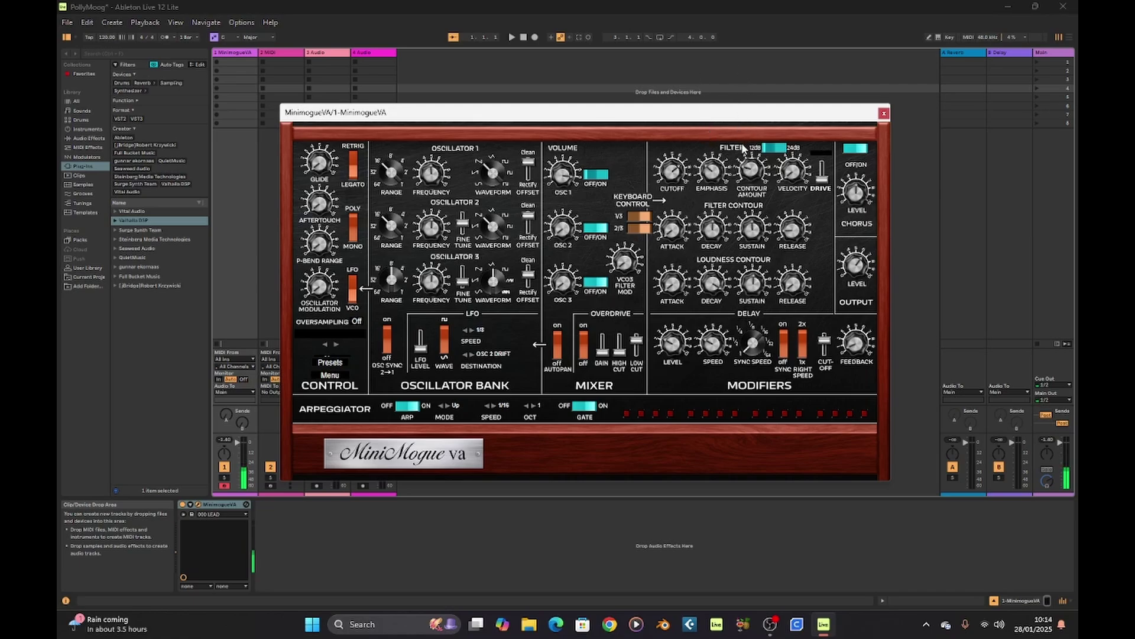
left_click_drag(782, 171, 792, 104)
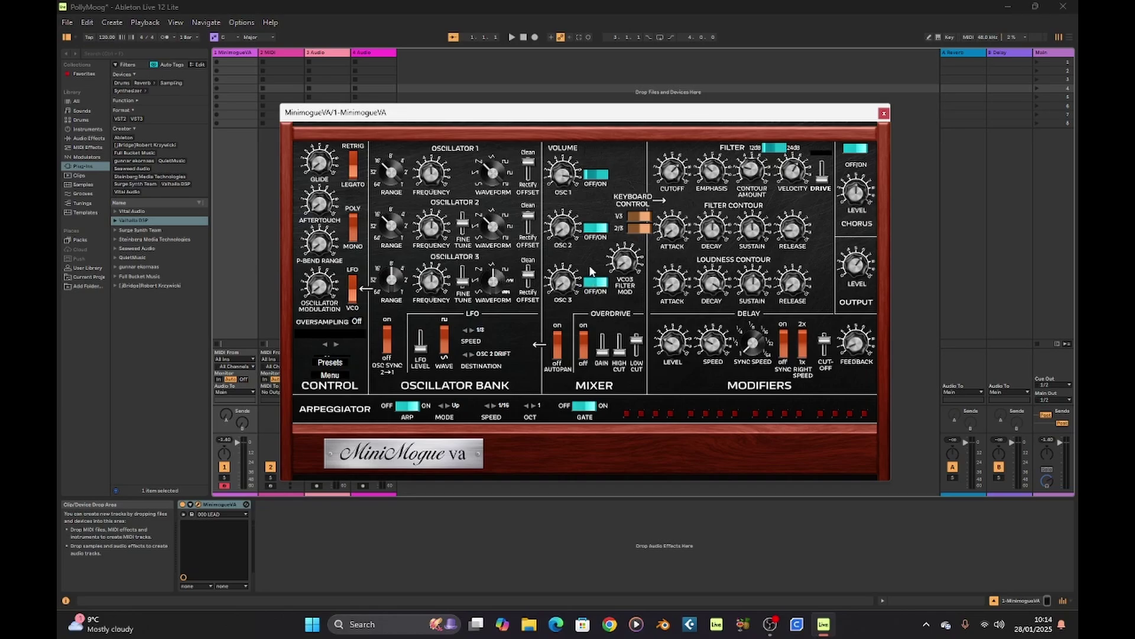
Step: Switch Oscillator 1 on in the mixer and change Oscillator 3's waveform
left_click(592, 178)
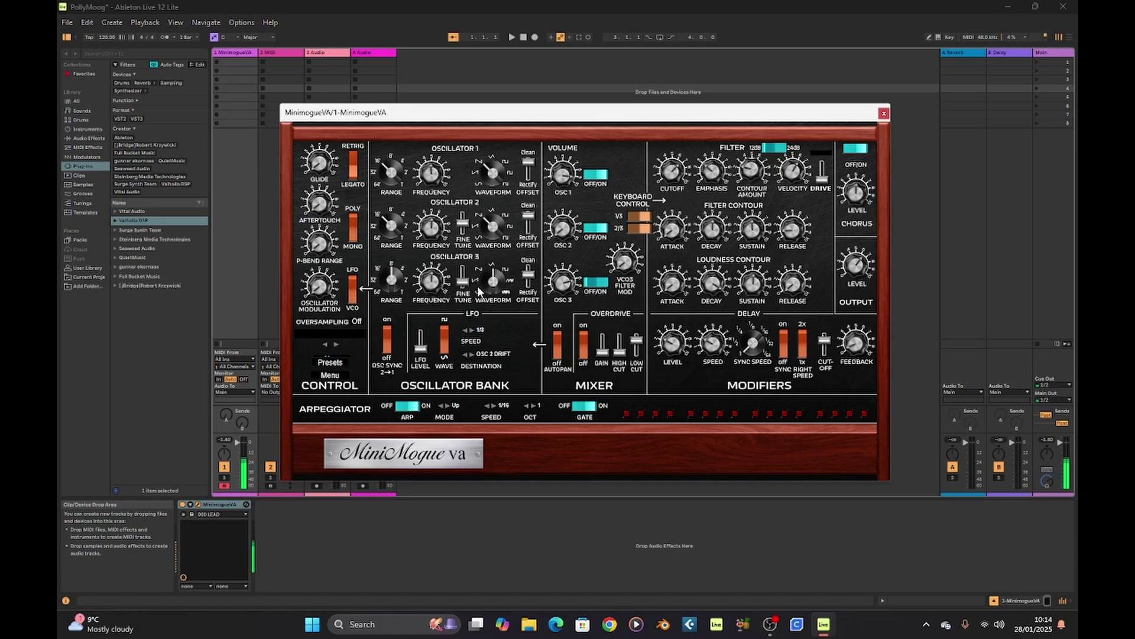
left_click_drag(488, 288, 487, 256)
left_click_drag(486, 298, 485, 303)
Step: Adjust the oscillator modulation amount and set the voice mode from Poly to Mono
left_click_drag(318, 283, 320, 278)
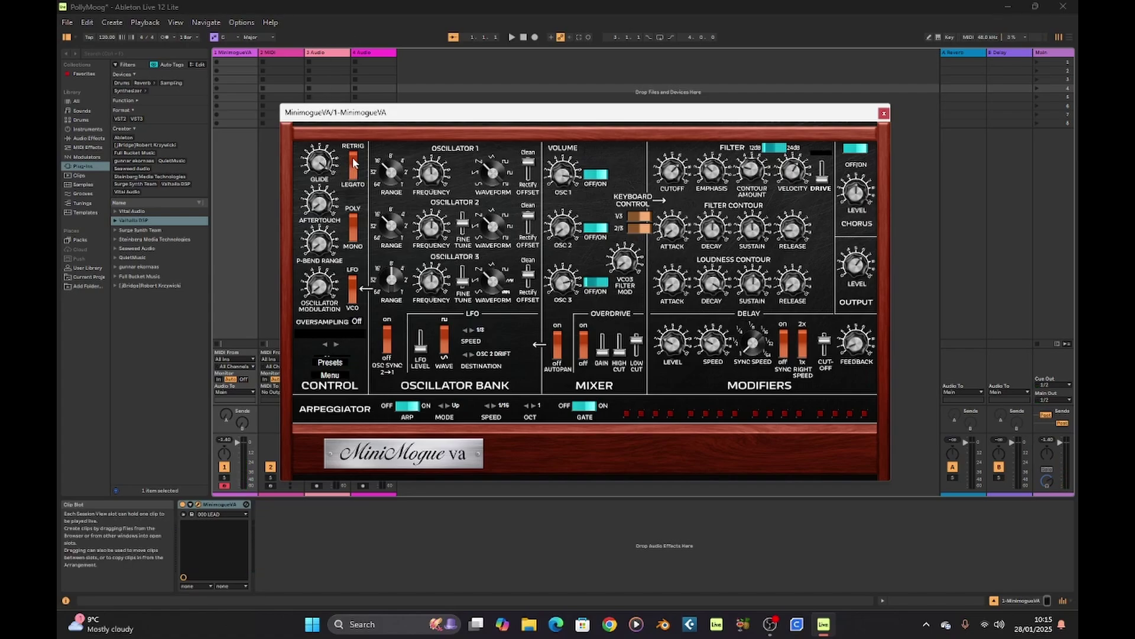
left_click_drag(352, 220, 354, 234)
left_click(355, 221)
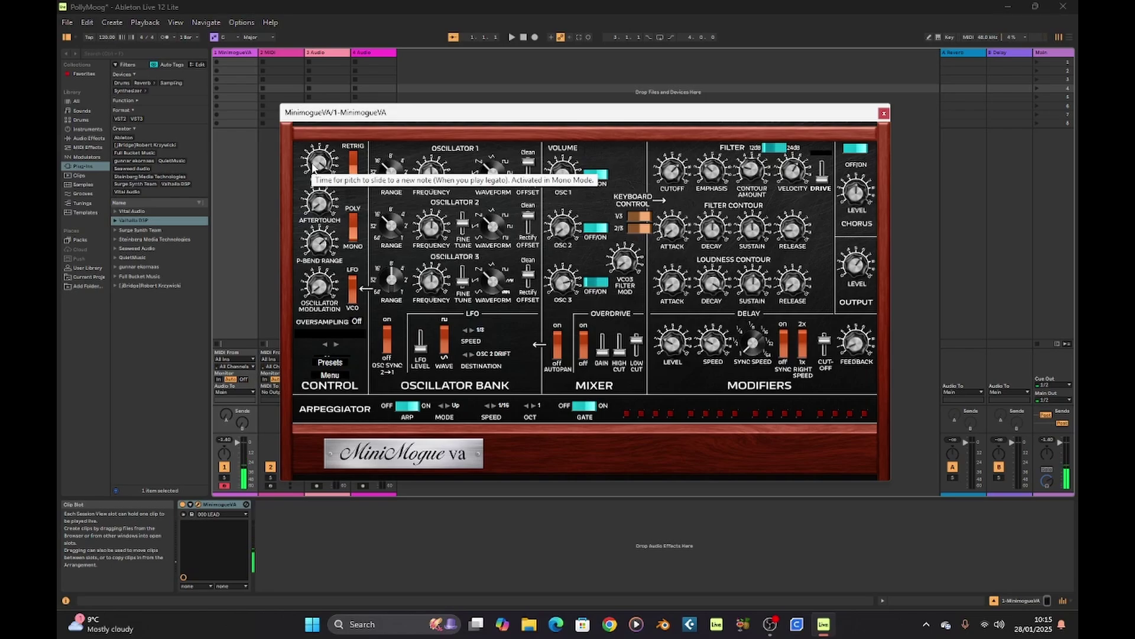
Step: Try 8x oversampling, then lower the Oversampling setting to 4x
left_click(357, 323)
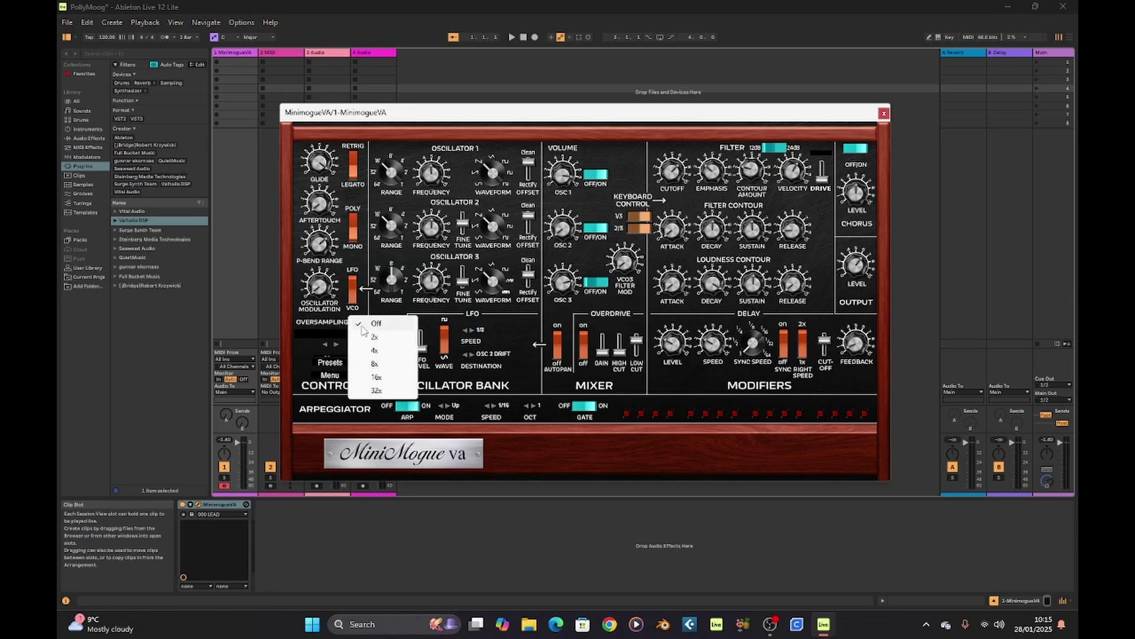
left_click(374, 363)
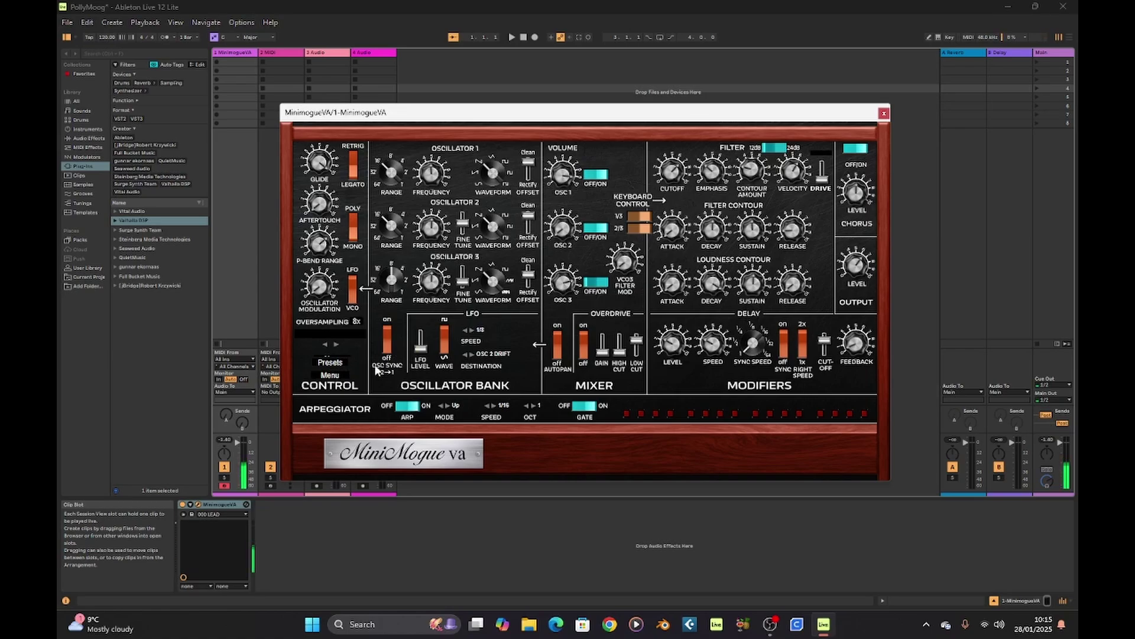
left_click(352, 322)
left_click(375, 324)
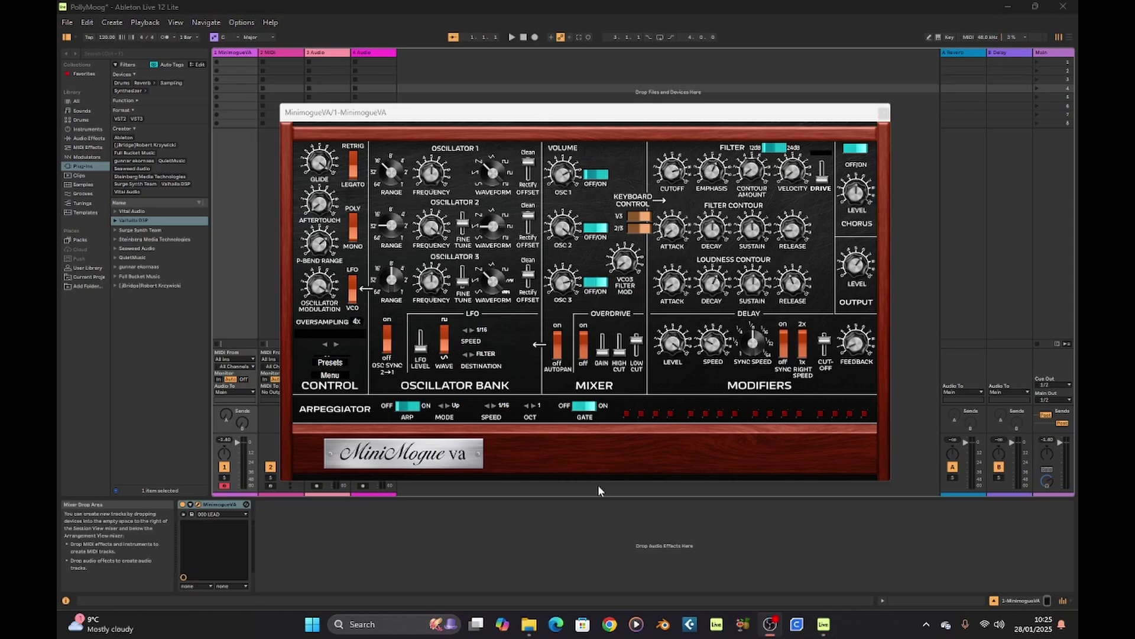
Step: Dismiss the factory preset list and select Int.vstpreset in the minimogue_sounds Open dialog
left_click(333, 360)
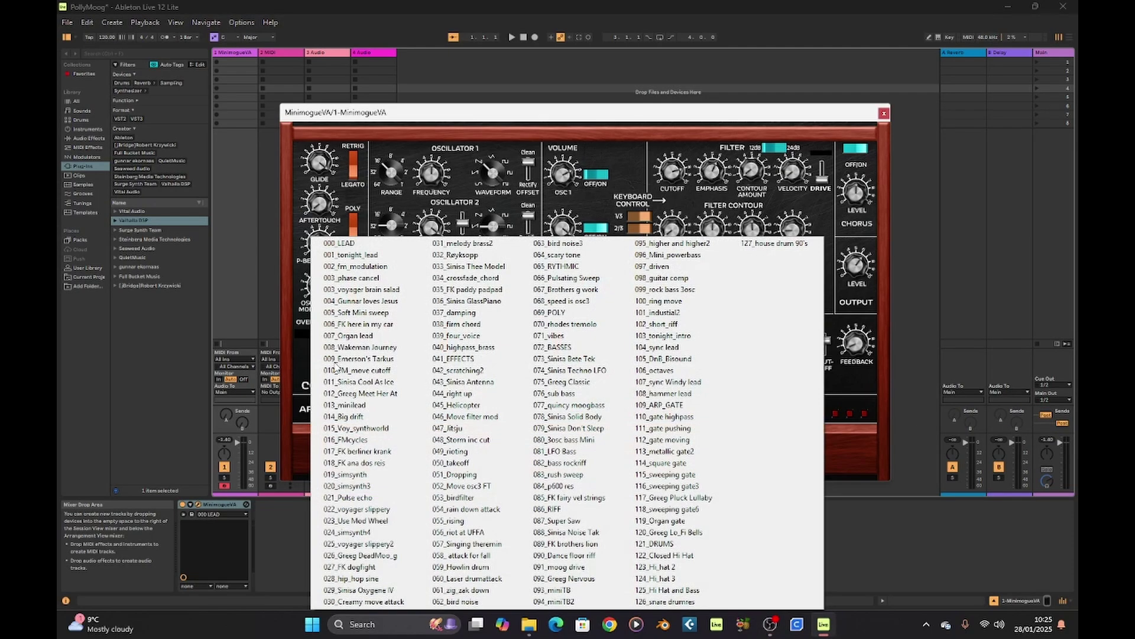
left_click(751, 473)
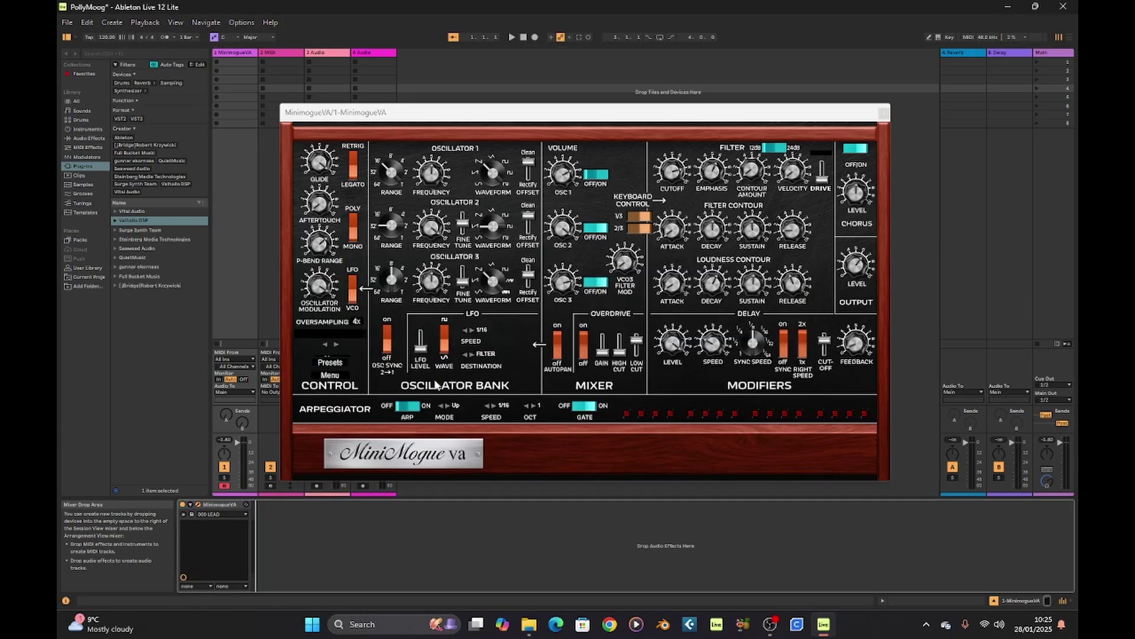
left_click(328, 376)
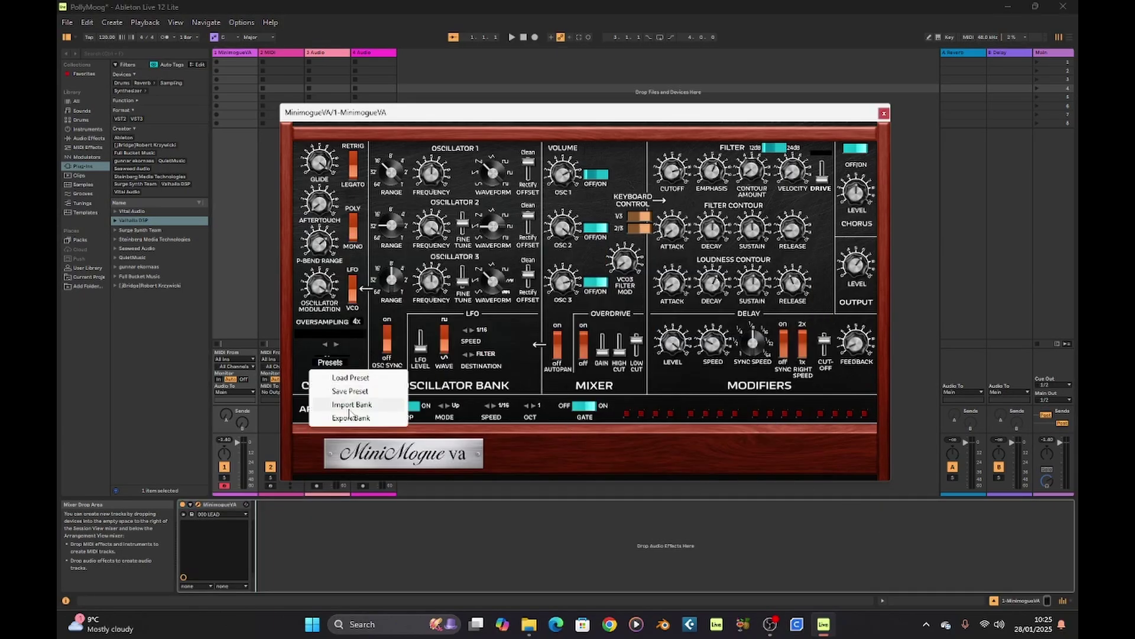
left_click(351, 377)
scroll(502, 341, "down", 5)
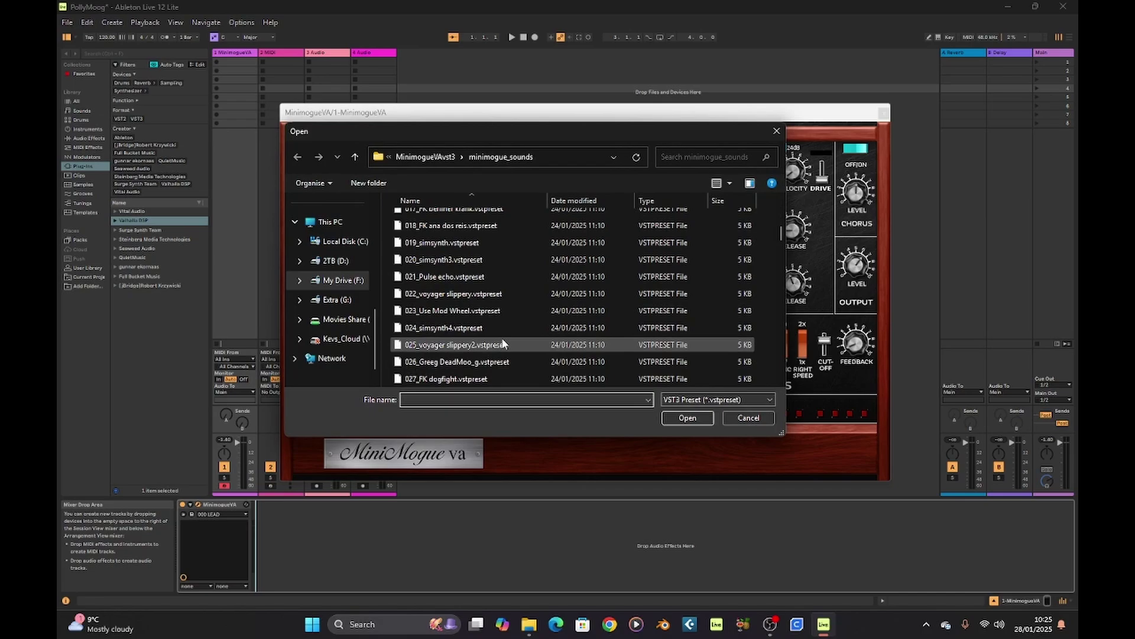
scroll(502, 344, "down", 20)
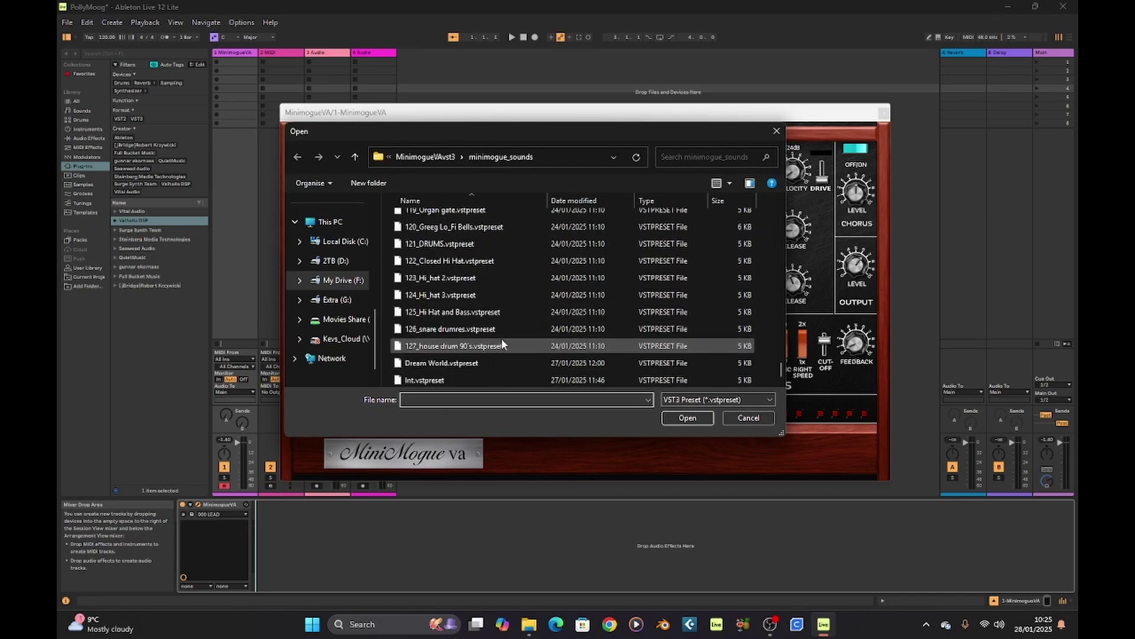
left_click(413, 378)
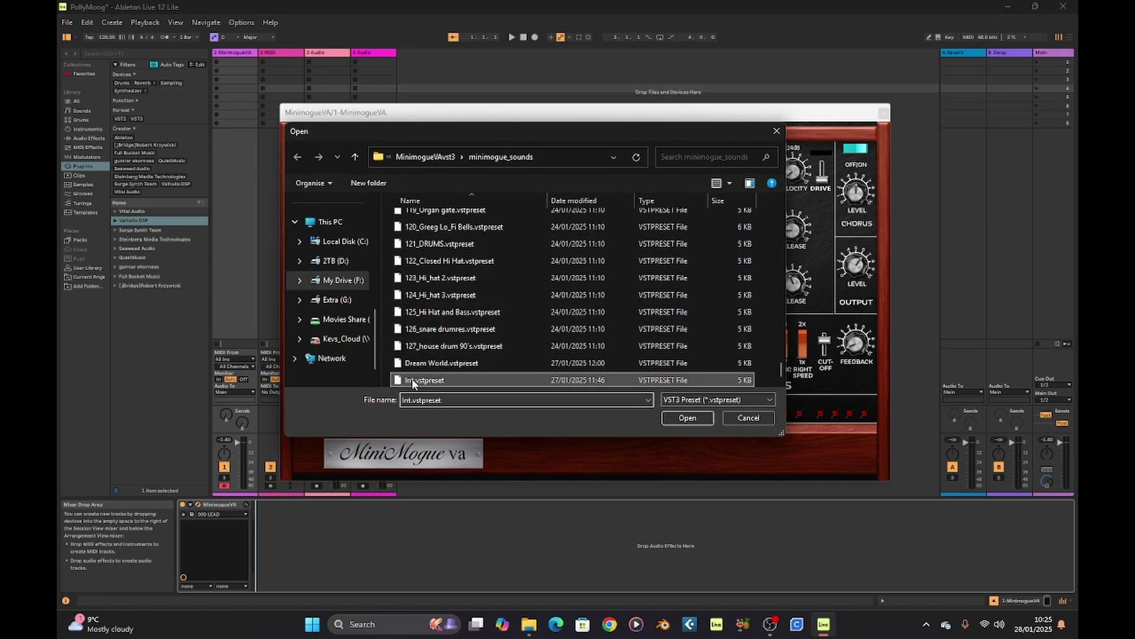
Step: Load the Int preset, raise filter Emphasis, and step the LFO Destination to FILTER
left_click(687, 417)
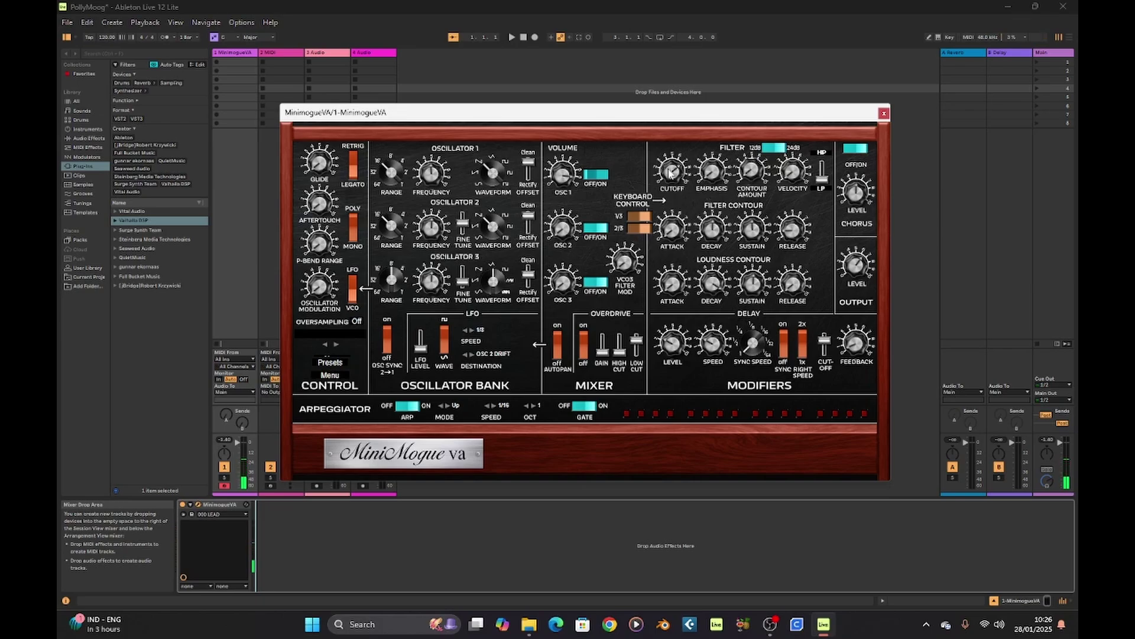
left_click_drag(702, 177, 712, 90)
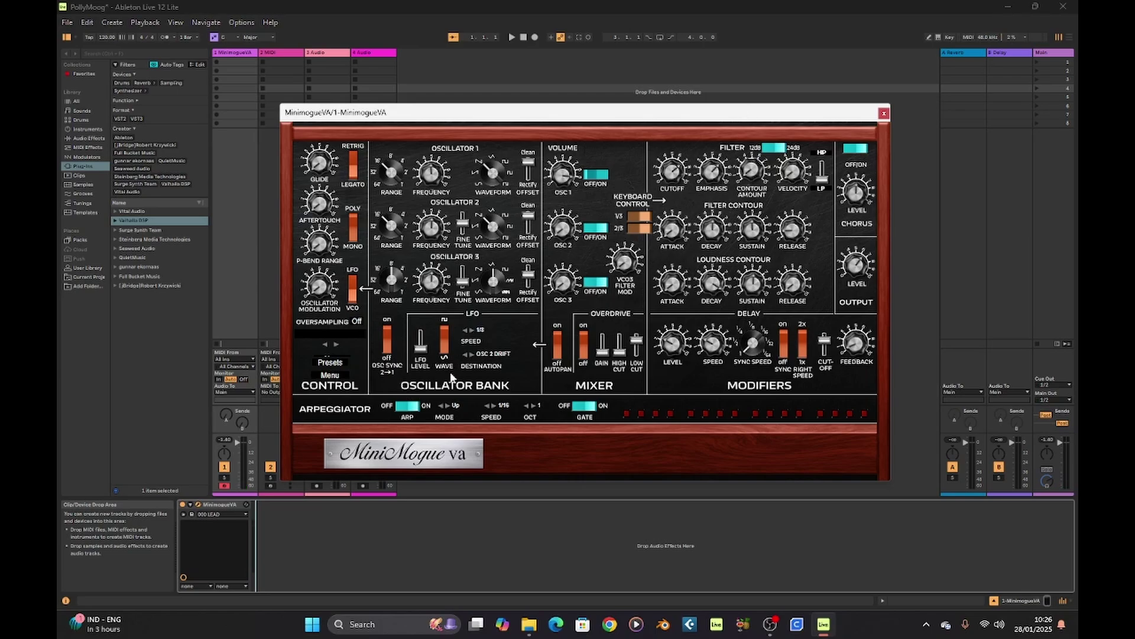
left_click(466, 354)
left_click(466, 354)
left_click(466, 355)
left_click(466, 355)
left_click(466, 355)
Step: Flip the LFO Wave switch, raise the LFO Level, and set Speed to 1/16
left_click(443, 352)
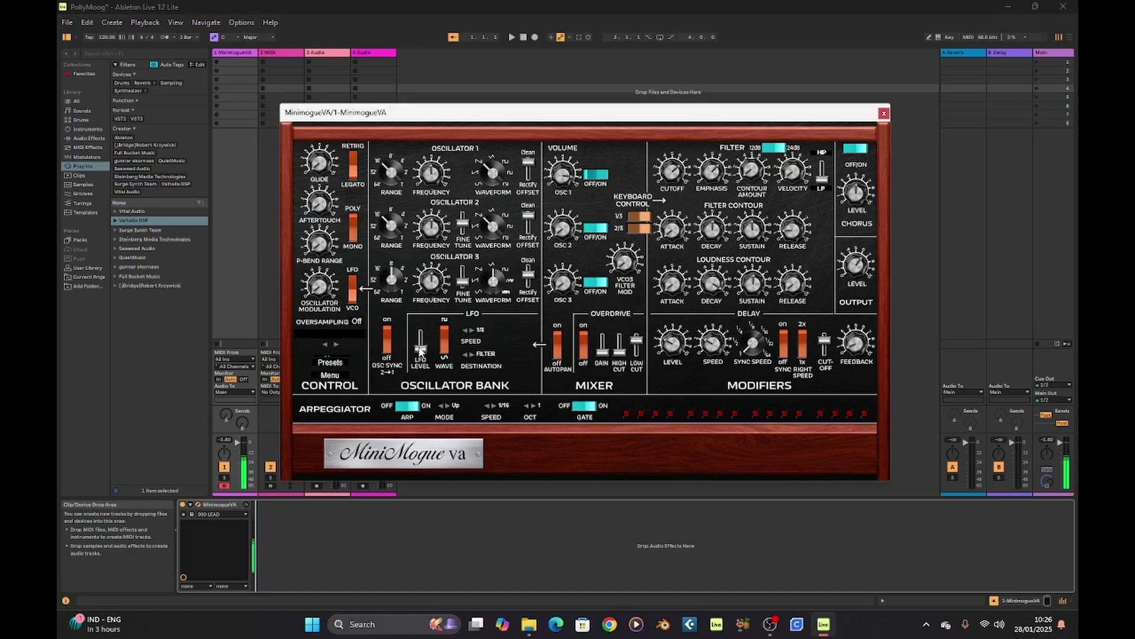
left_click_drag(419, 352, 424, 343)
left_click_drag(423, 318, 425, 238)
left_click(472, 330)
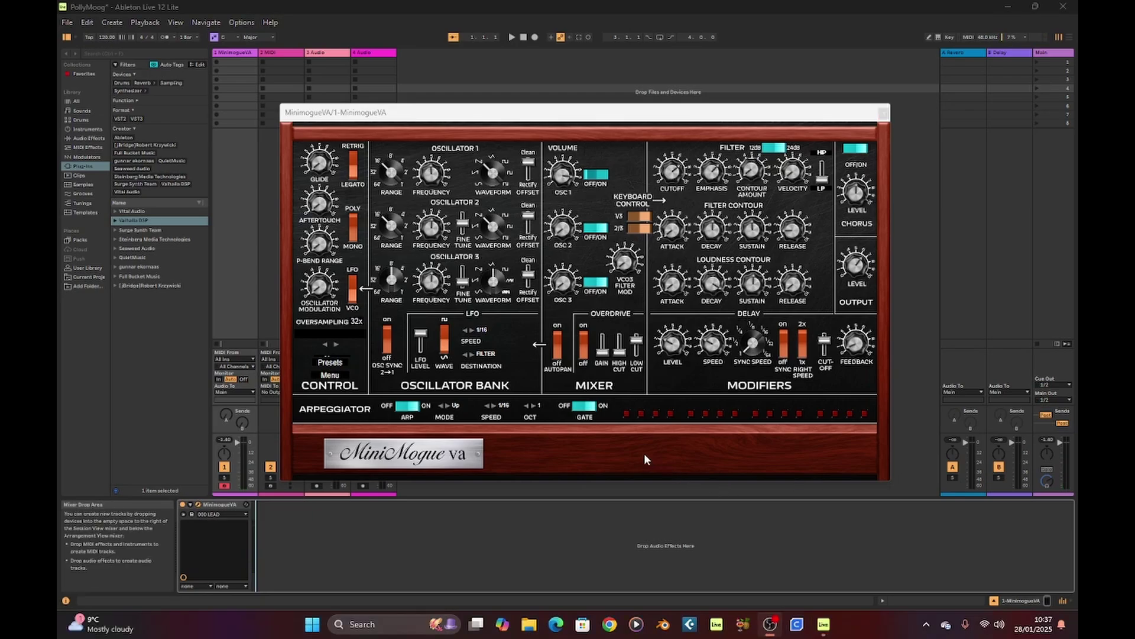
Step: Audition the arpeggiator with different Mode and Gate settings, then switch ARP and Gate off
left_click(412, 411)
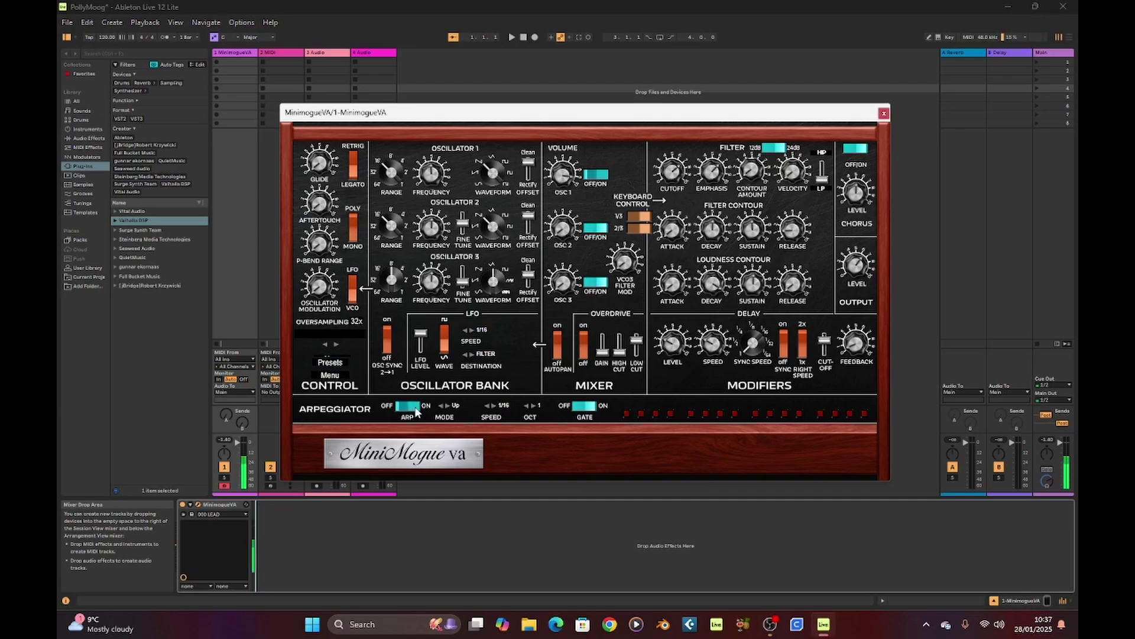
left_click(448, 405)
left_click(672, 413)
left_click(593, 408)
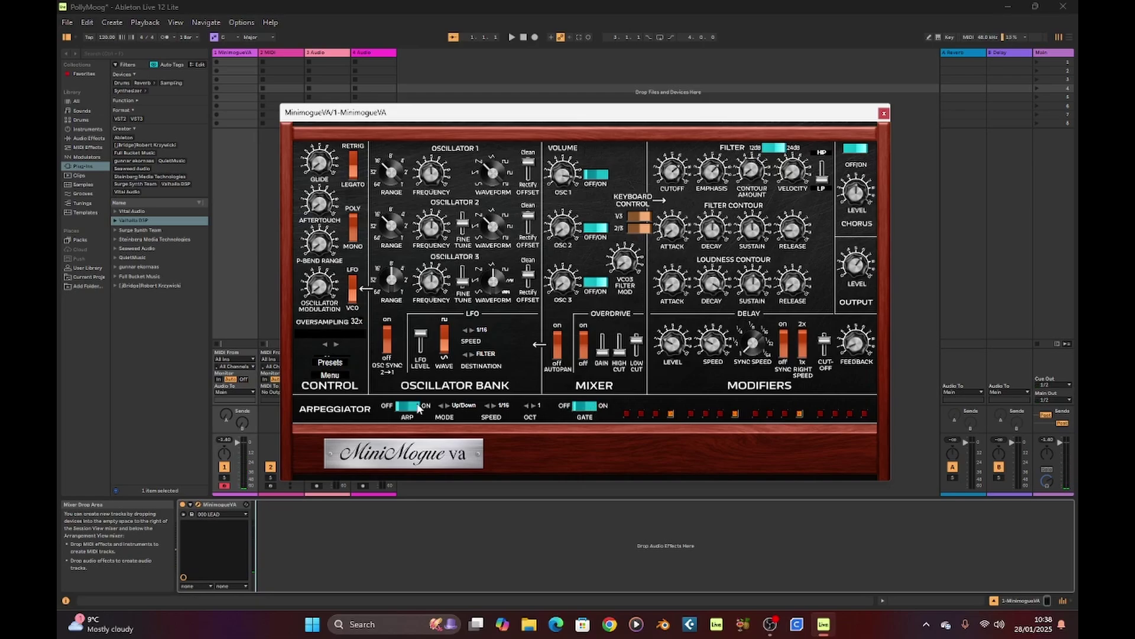
left_click(397, 407)
left_click(412, 411)
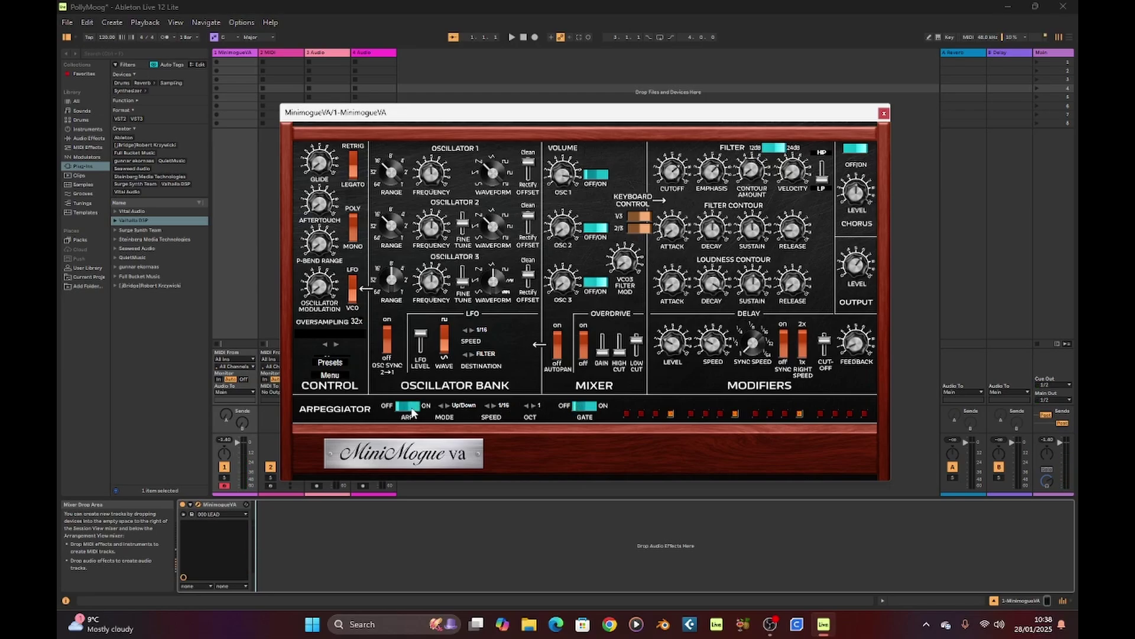
left_click(580, 408)
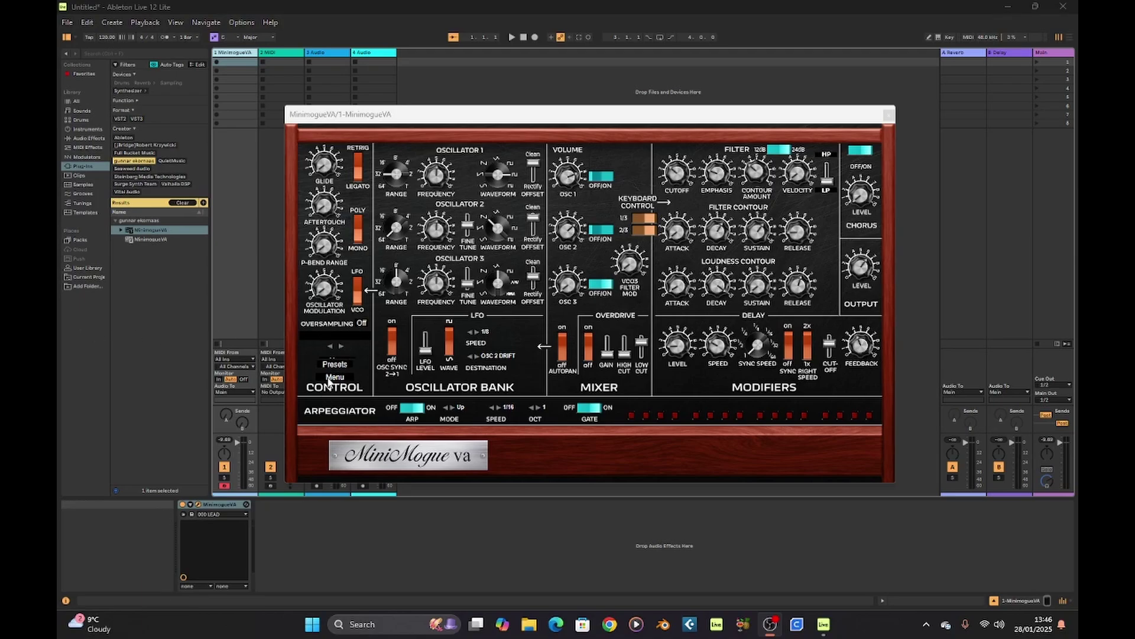
Step: Load the saved preset from My Presets, then tweak Contour Amount and Loudness Contour Release
left_click(331, 379)
left_click(355, 378)
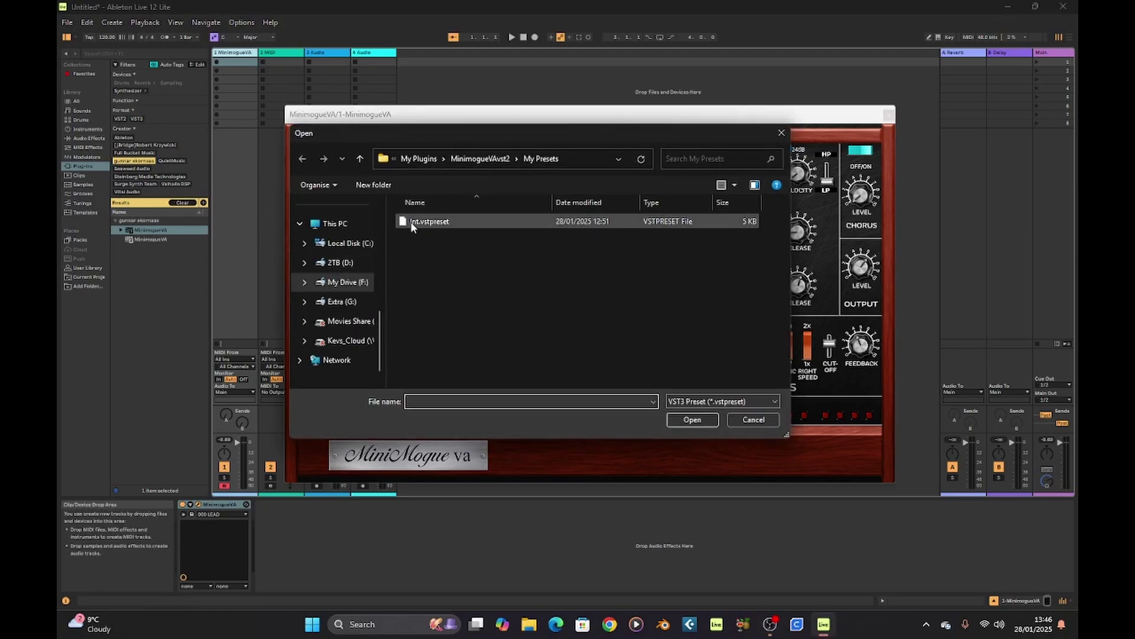
double_click(412, 222)
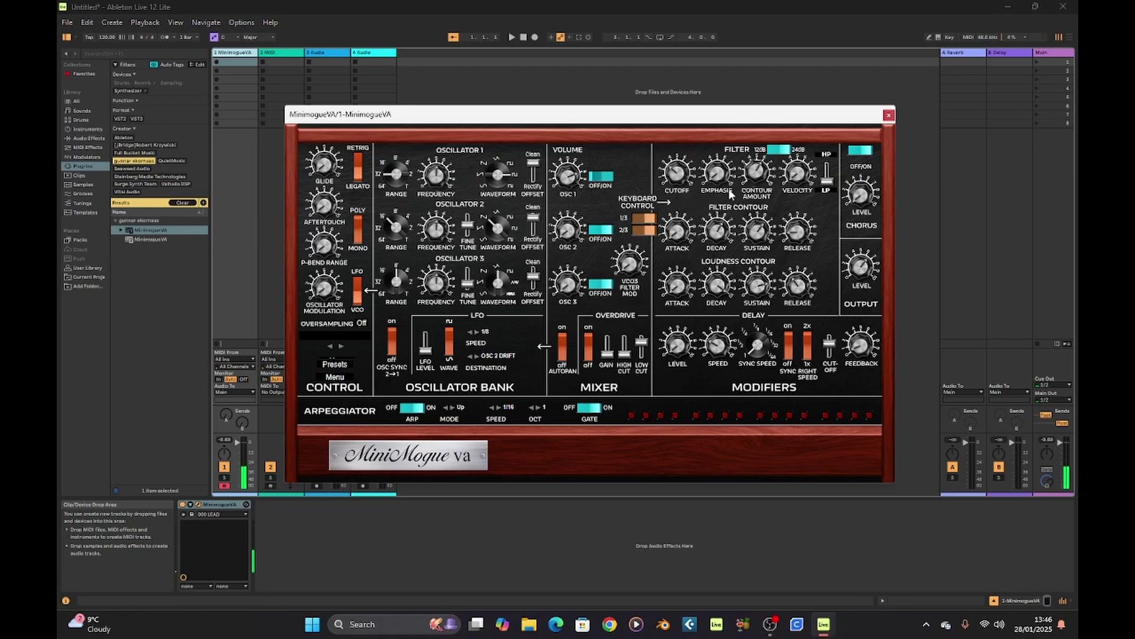
left_click_drag(759, 190, 759, 209)
left_click_drag(800, 299, 802, 266)
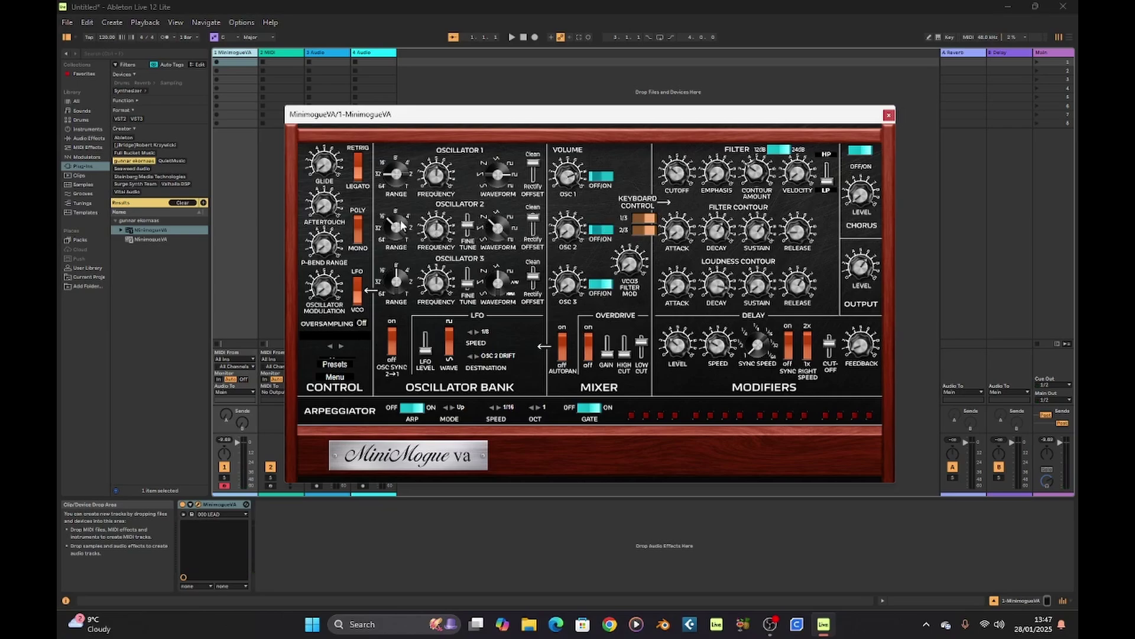
Step: Turn the Oscillator 2 Range down toward 64' and raise the OSC 2 mixer volume
left_click_drag(401, 224, 403, 264)
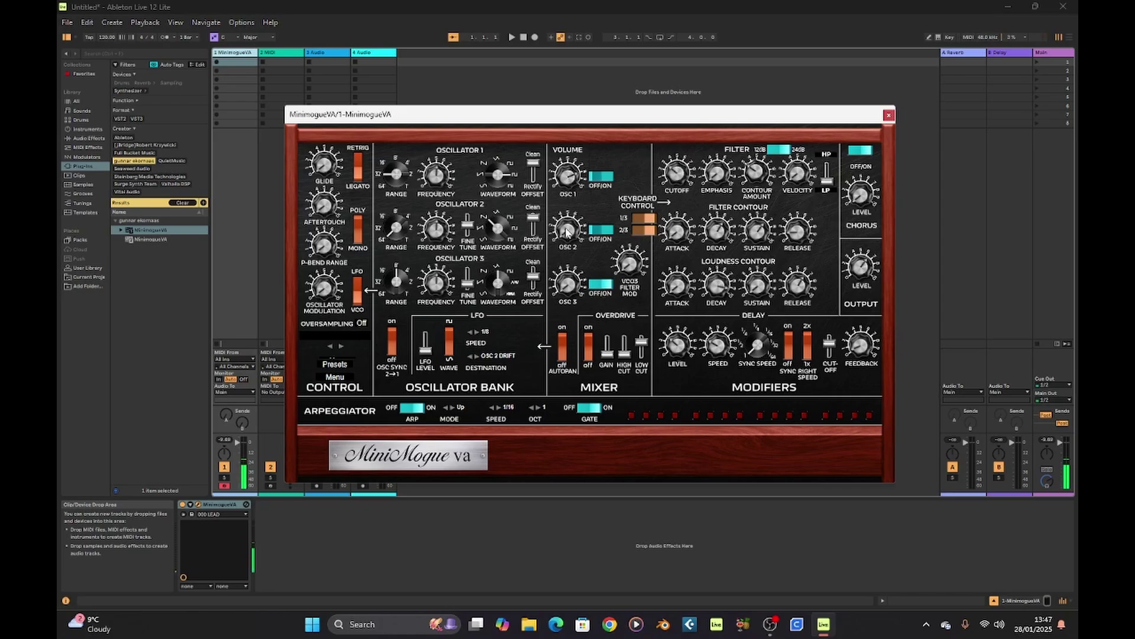
left_click_drag(566, 232, 571, 139)
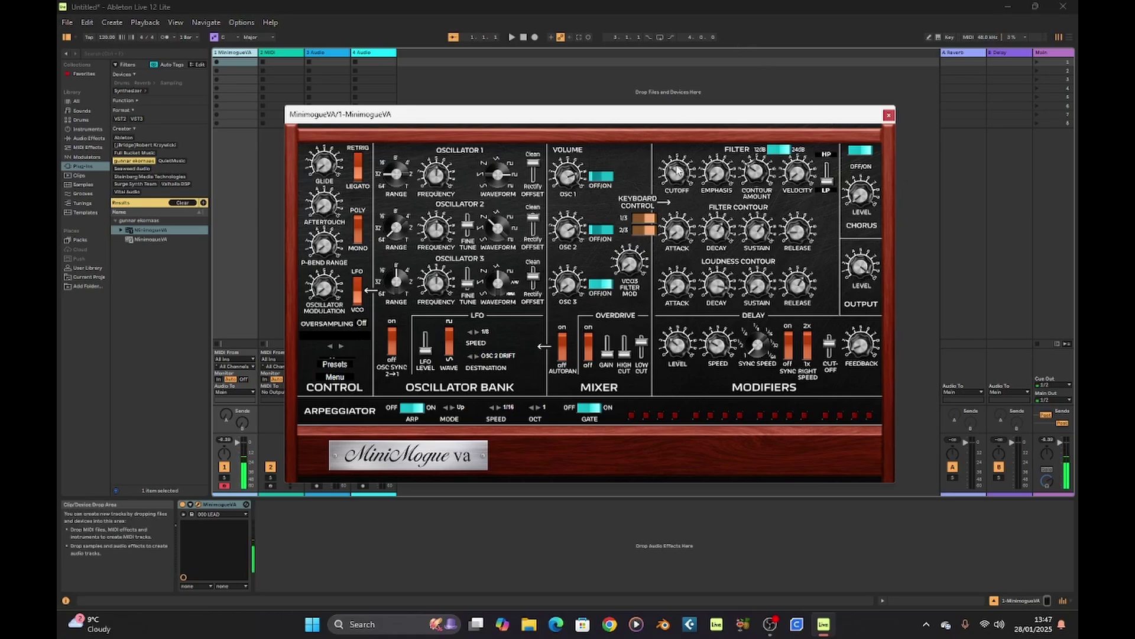
Step: Change the Filter Cutoff knob setting on the MinimogueVA bass patch
left_click_drag(678, 161, 717, 188)
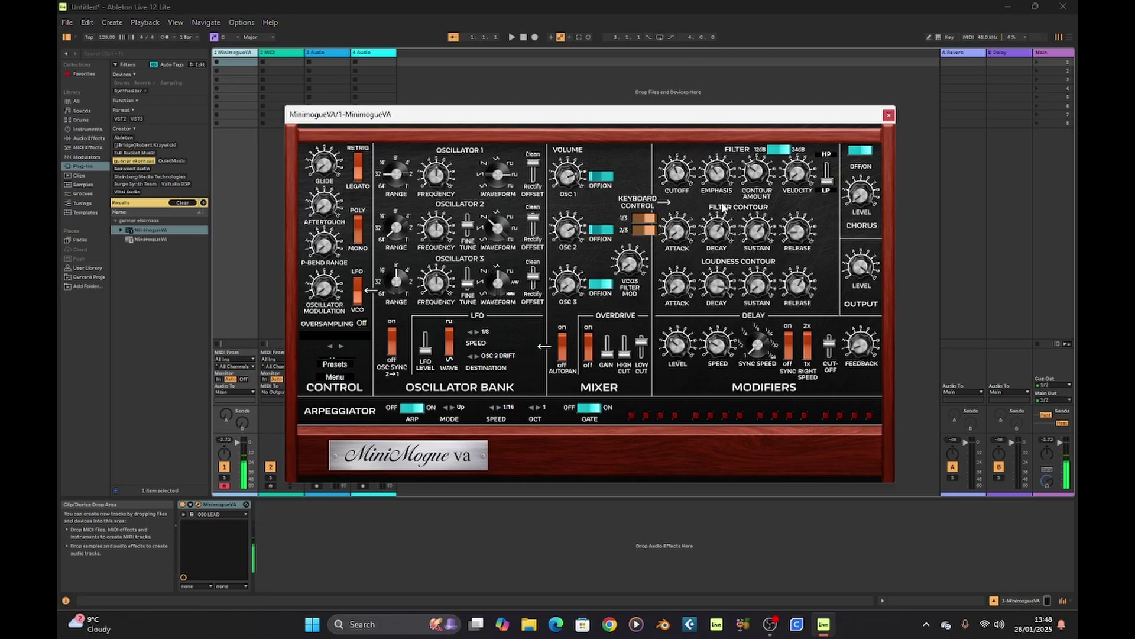
Step: Cycle the LFO Destination through its options until it reads FILTER
left_click(470, 357)
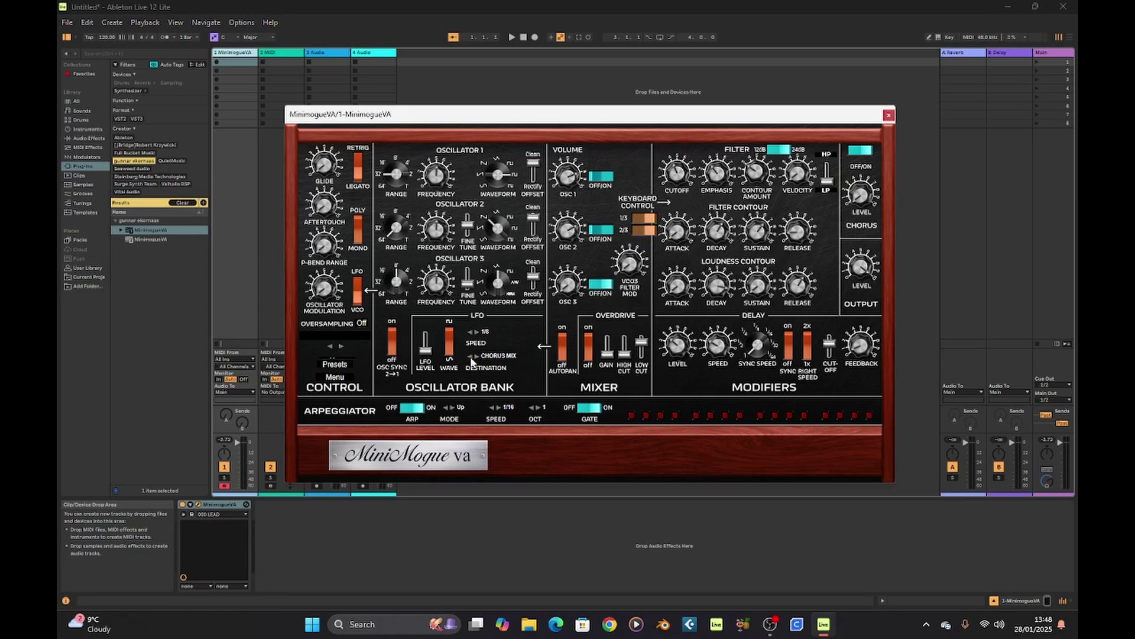
left_click(470, 356)
left_click(471, 356)
left_click(472, 357)
left_click(471, 357)
left_click(471, 357)
left_click(471, 357)
left_click(471, 357)
left_click(471, 356)
left_click(471, 357)
left_click(471, 357)
left_click(471, 356)
left_click(470, 357)
left_click(471, 357)
left_click(471, 357)
left_click(471, 357)
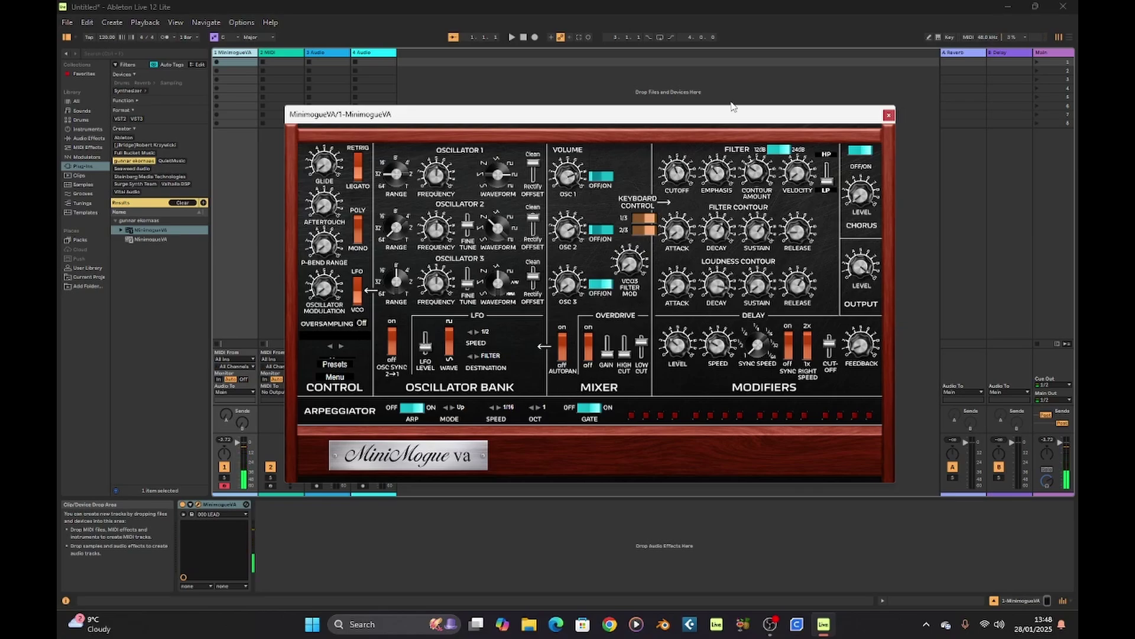
Step: Reposition the MinimogueVA plugin window higher and further left on screen
left_click_drag(708, 118, 596, 106)
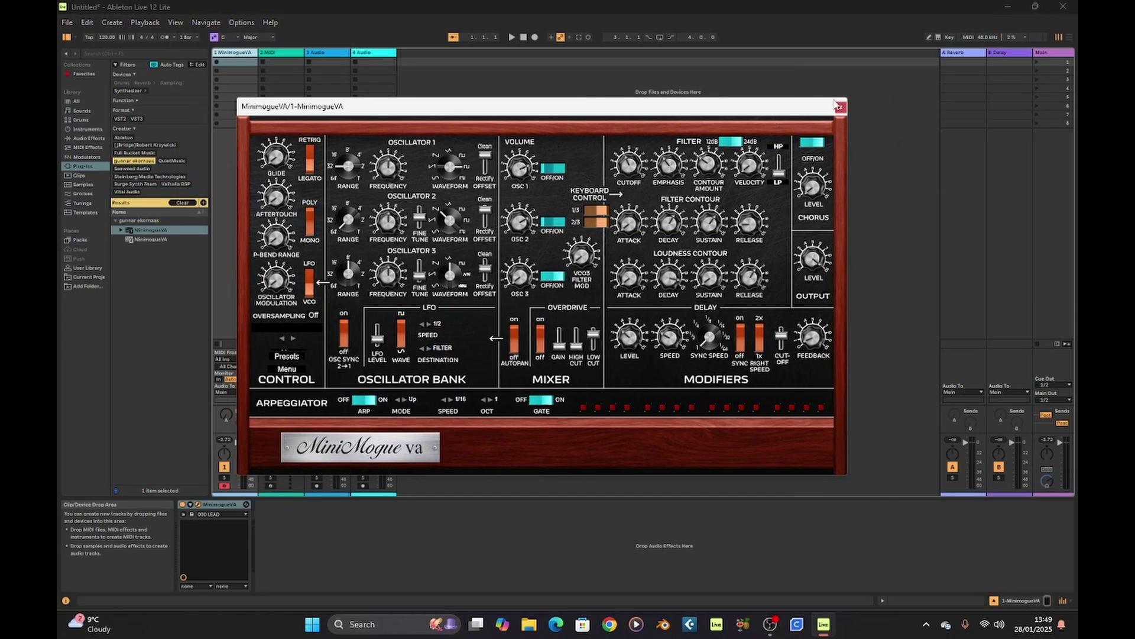